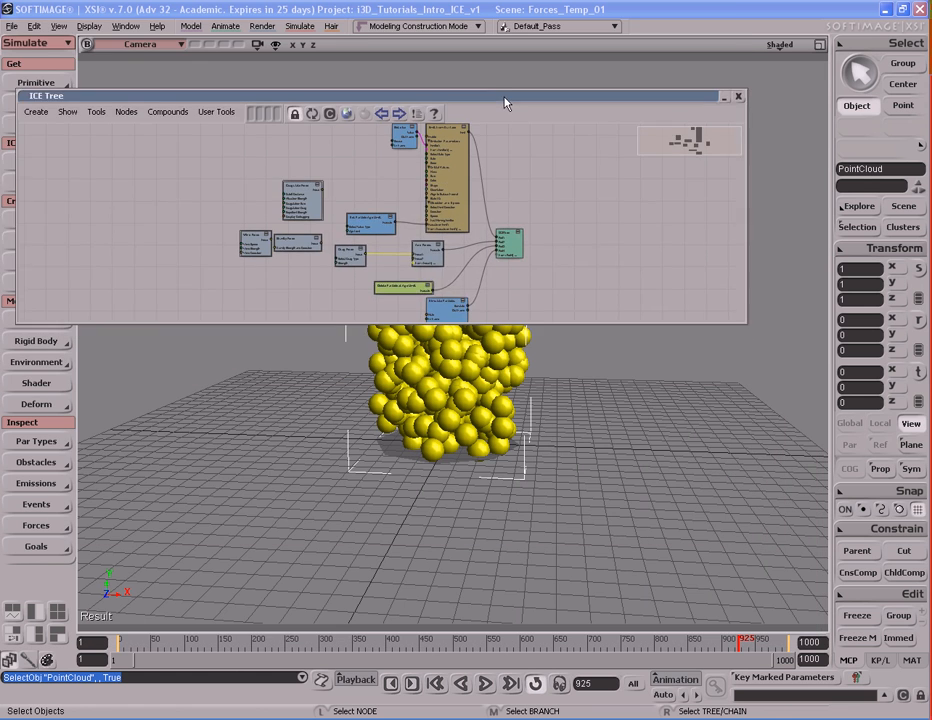
# Step: Disconnect the Drag Force from Add Forces and delete the Wind Force, Gravity Force and Drag Force nodes from the ICE tree
pyautogui.moveTo(730, 238); pyautogui.dragTo(930, 340)
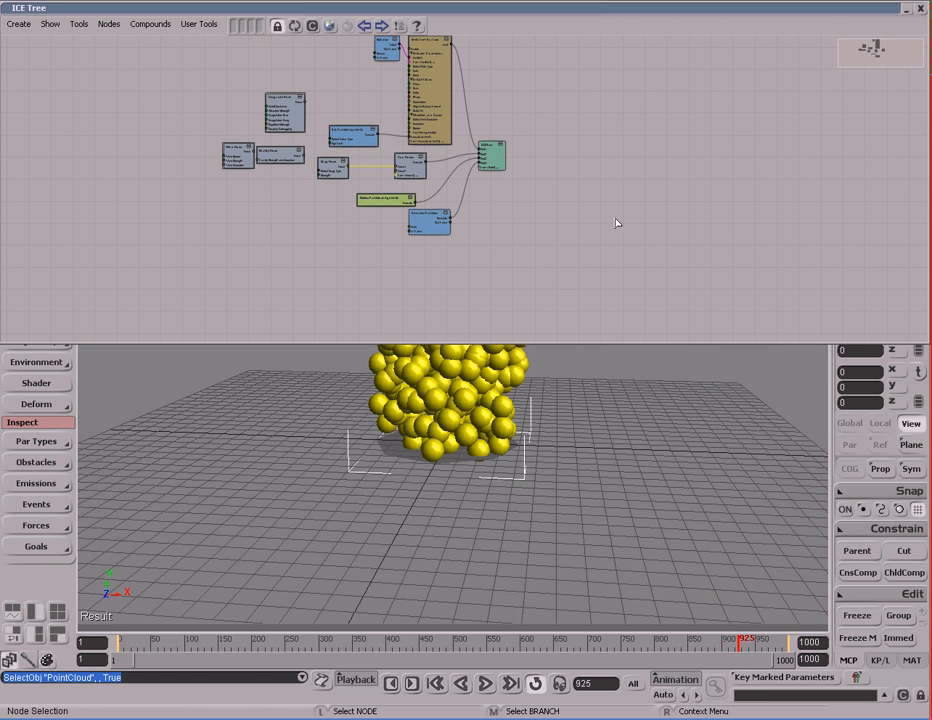
pyautogui.scroll(3, 616, 221)
pyautogui.moveTo(293, 214); pyautogui.dragTo(454, 281)
pyautogui.moveTo(454, 282); pyautogui.dragTo(451, 254, button='middle')
pyautogui.moveTo(451, 254); pyautogui.dragTo(450, 224)
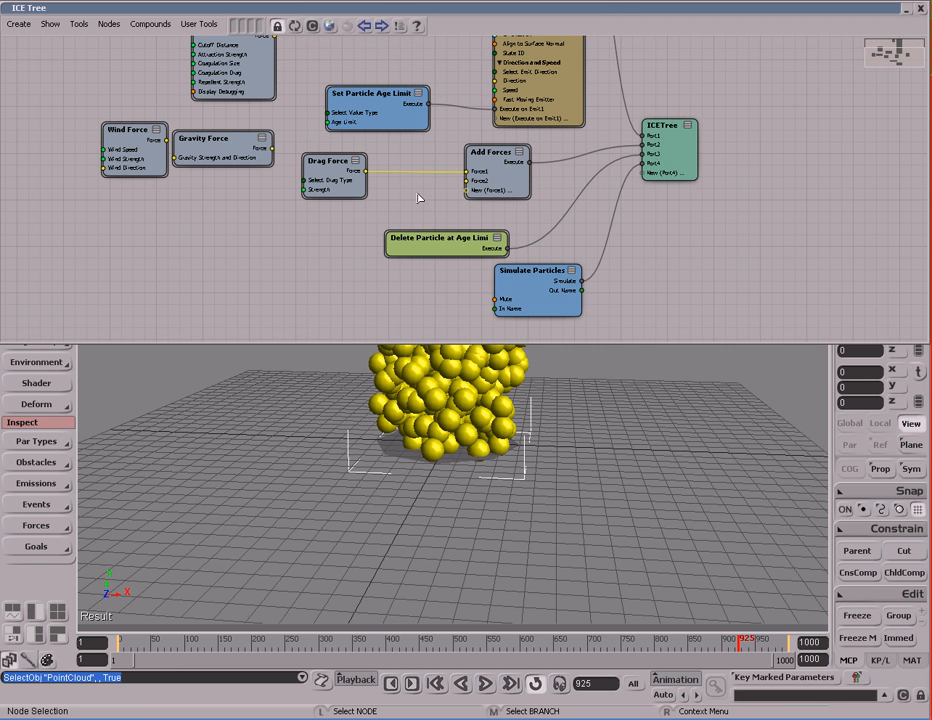
pyautogui.moveTo(453, 175); pyautogui.dragTo(346, 207)
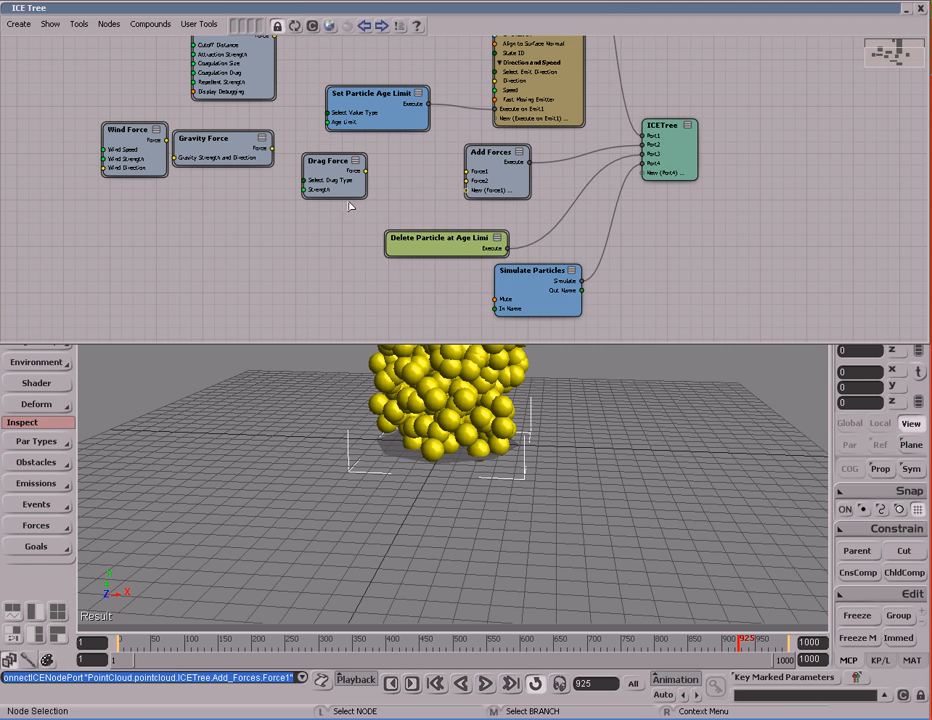
pyautogui.moveTo(90, 105); pyautogui.dragTo(226, 195)
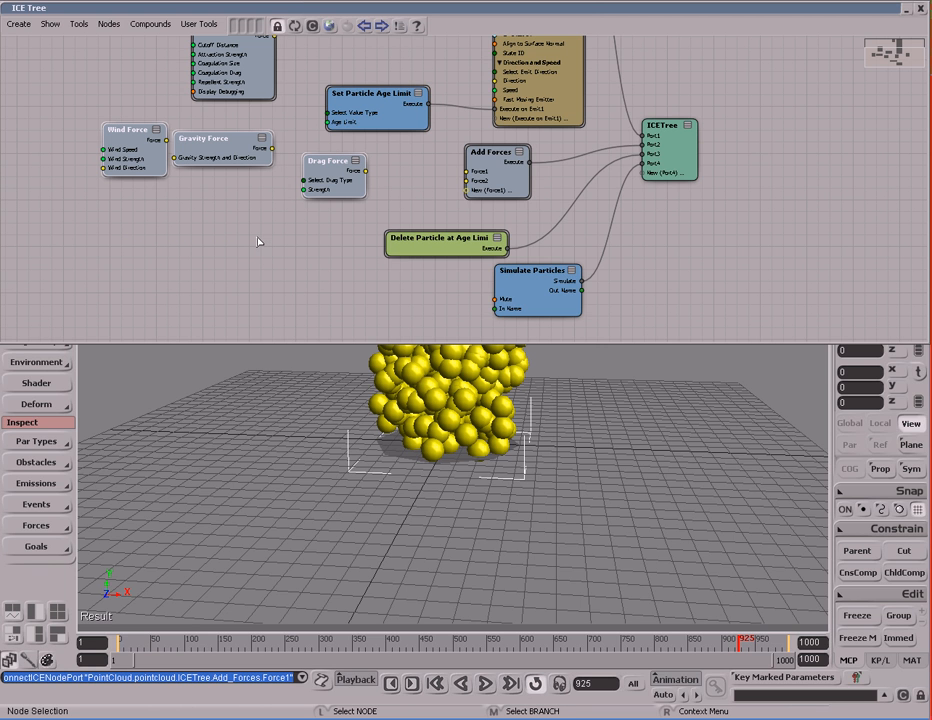
pyautogui.press('Delete')
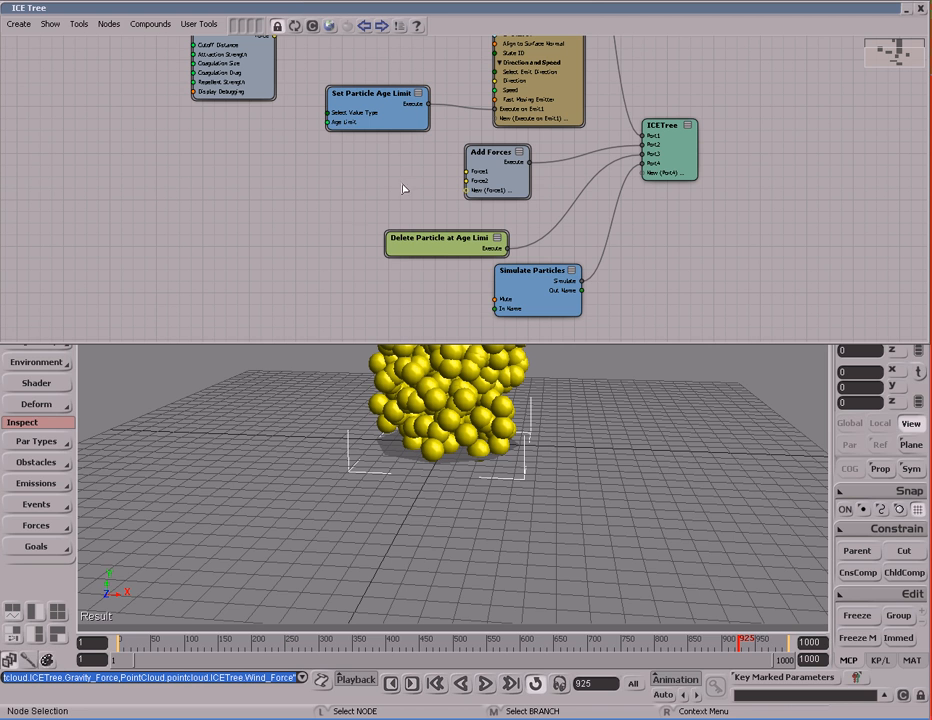
# Step: Add a Neighboring Particles Force node to the ICE tree and connect its Force output to Force1 on Add Forces
pyautogui.click(332, 32)
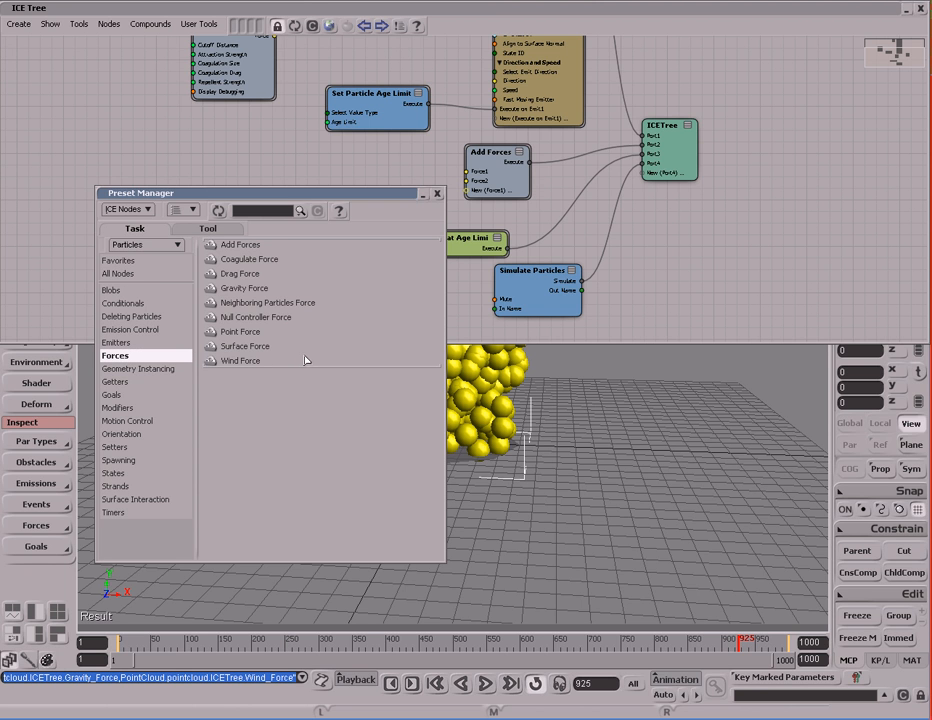
pyautogui.click(248, 305)
pyautogui.moveTo(256, 305); pyautogui.dragTo(483, 176)
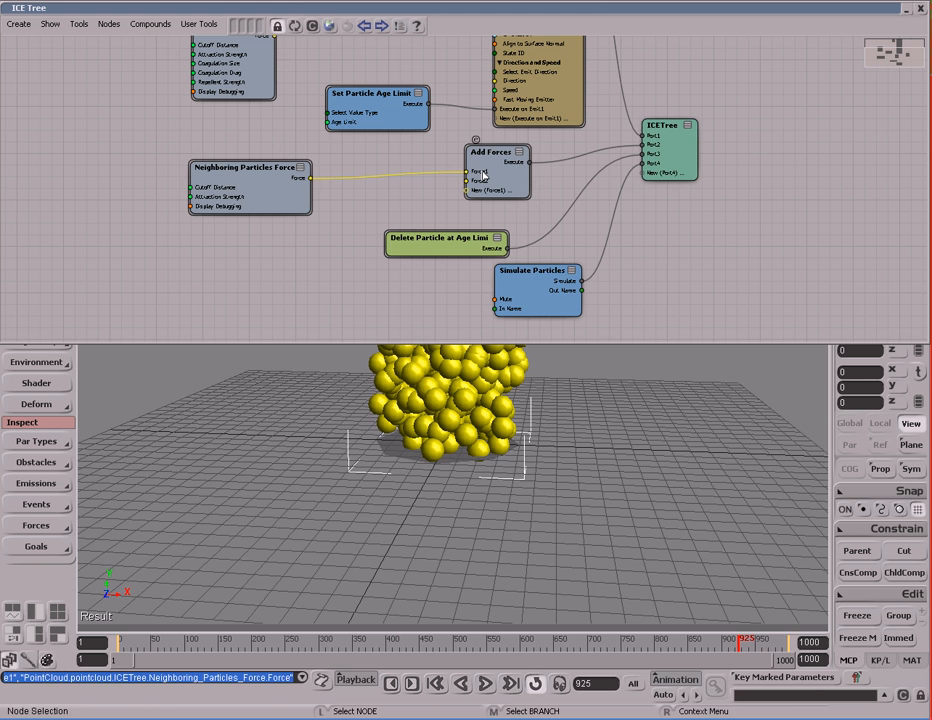
pyautogui.click(488, 152)
pyautogui.moveTo(273, 198); pyautogui.dragTo(303, 203)
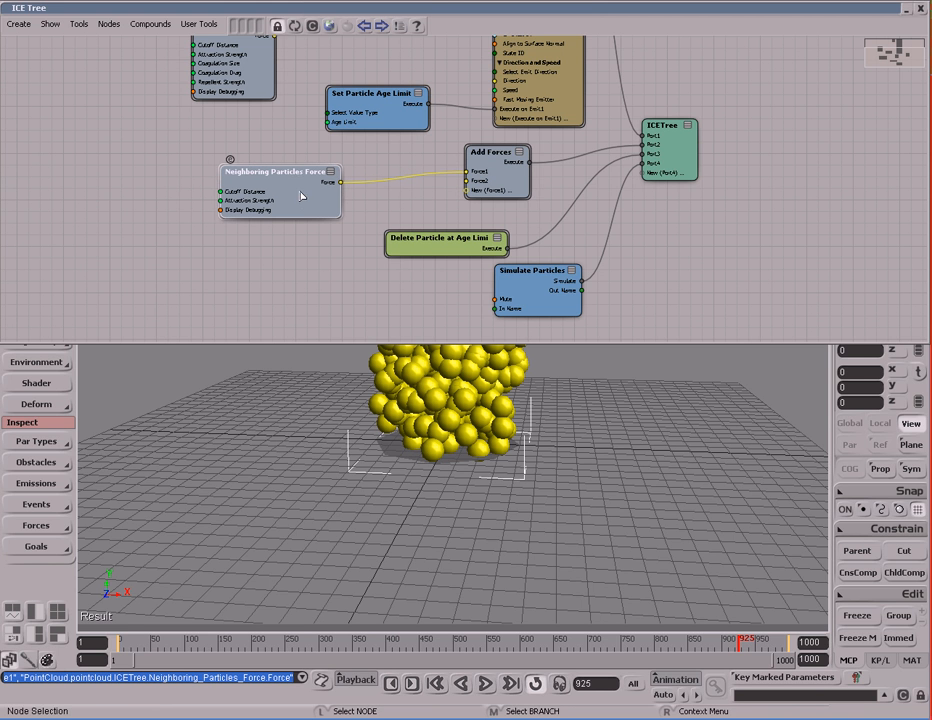
# Step: Play the simulation from the first frame and set the Neighboring Particles Force's attraction strength to 2.39
pyautogui.doubleClick(301, 194)
pyautogui.doubleClick(459, 9)
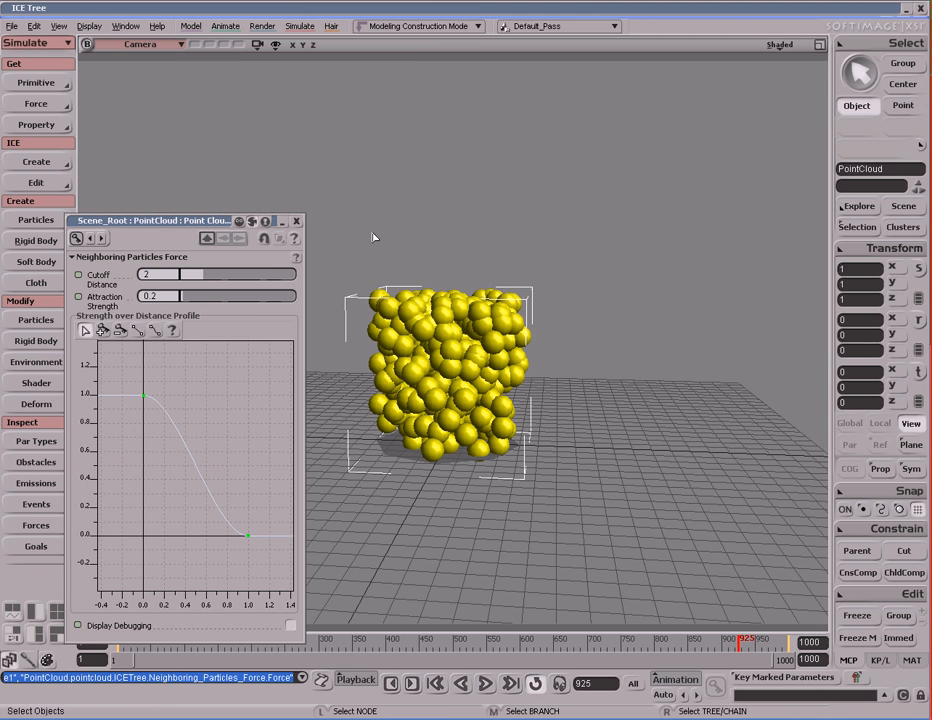
pyautogui.moveTo(277, 218); pyautogui.dragTo(294, 78)
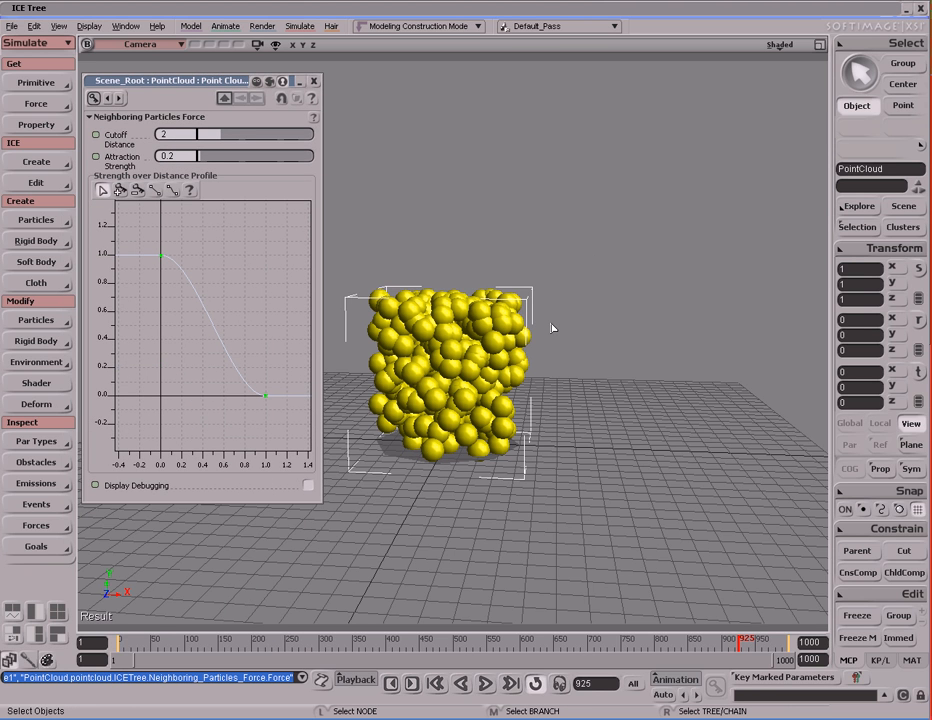
pyautogui.hotkey('shift', ',')
pyautogui.press('F12')
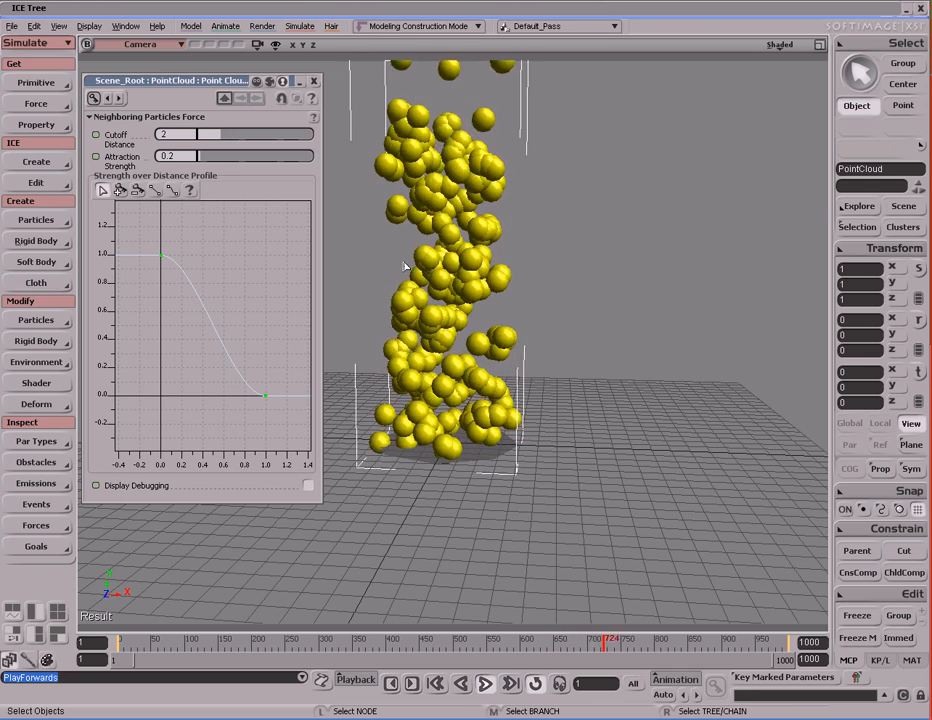
pyautogui.moveTo(201, 163); pyautogui.dragTo(229, 159)
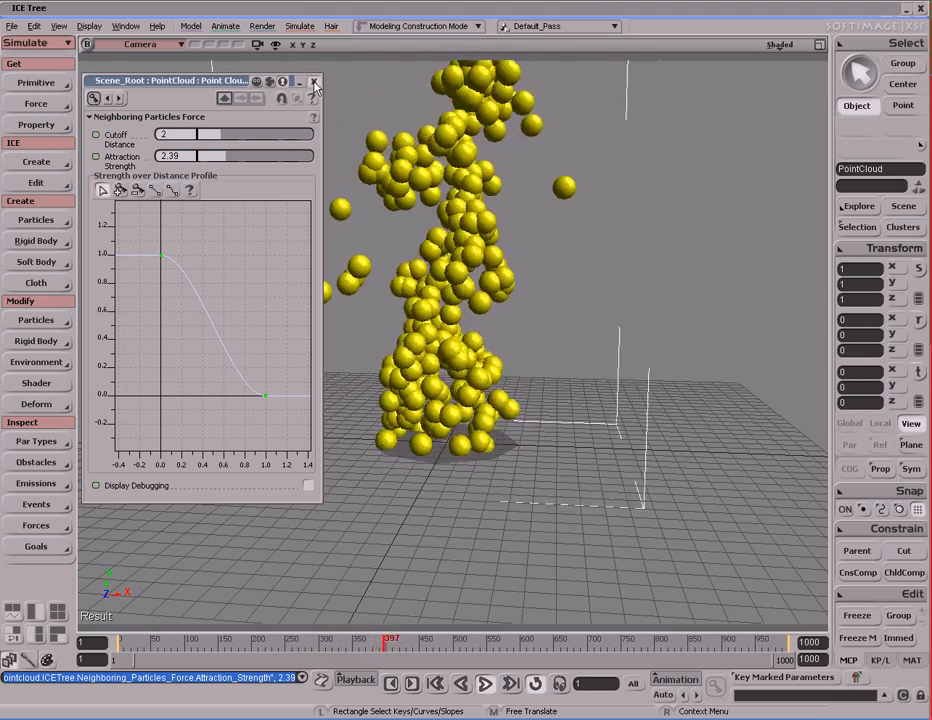
pyautogui.click(313, 80)
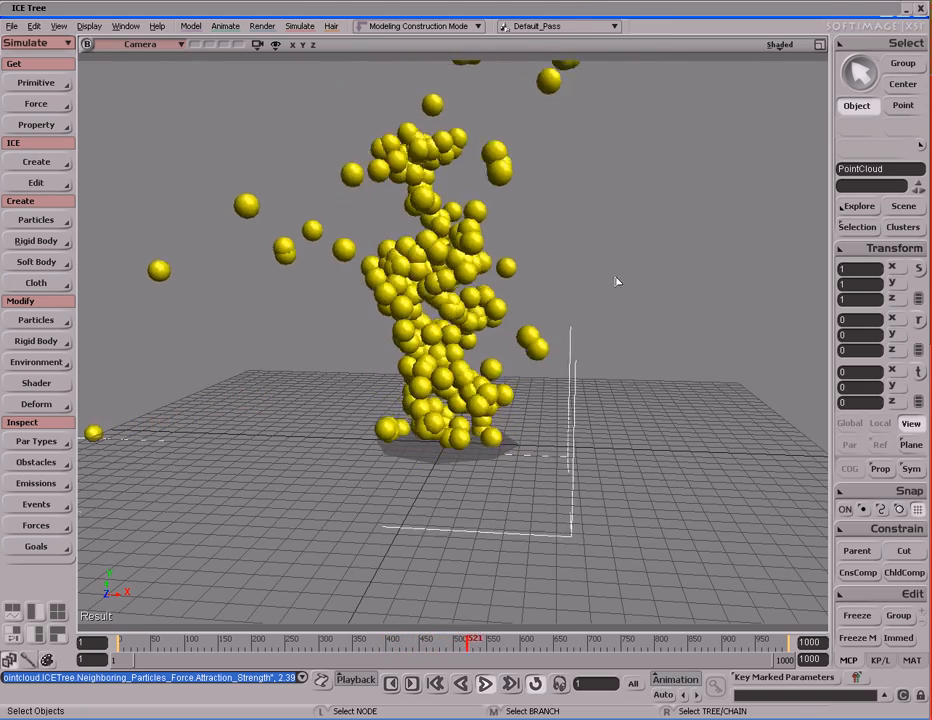
# Step: Disconnect the Neighboring Particles Force from Add Forces and delete its node from the ICE tree
pyautogui.hotkey('alt', '9')
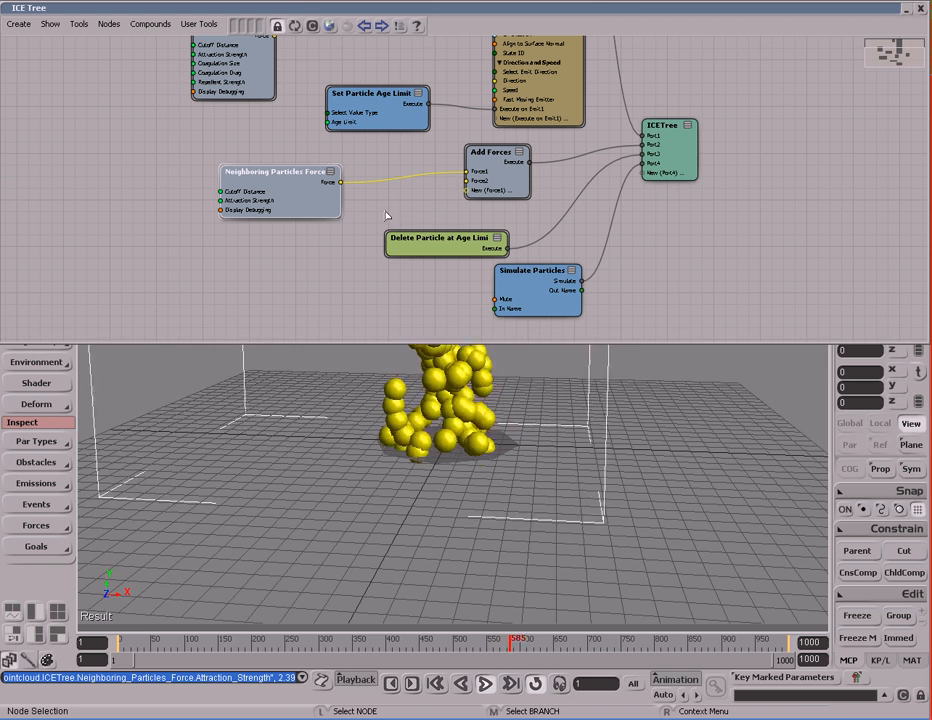
pyautogui.moveTo(467, 172); pyautogui.dragTo(363, 200)
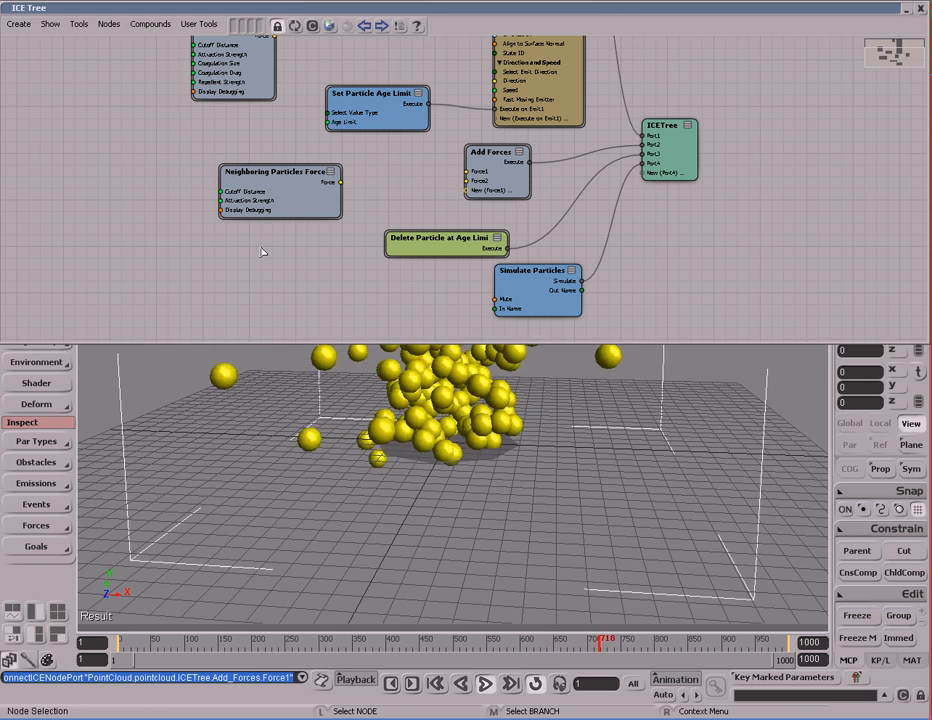
pyautogui.click(300, 205)
pyautogui.press('Delete')
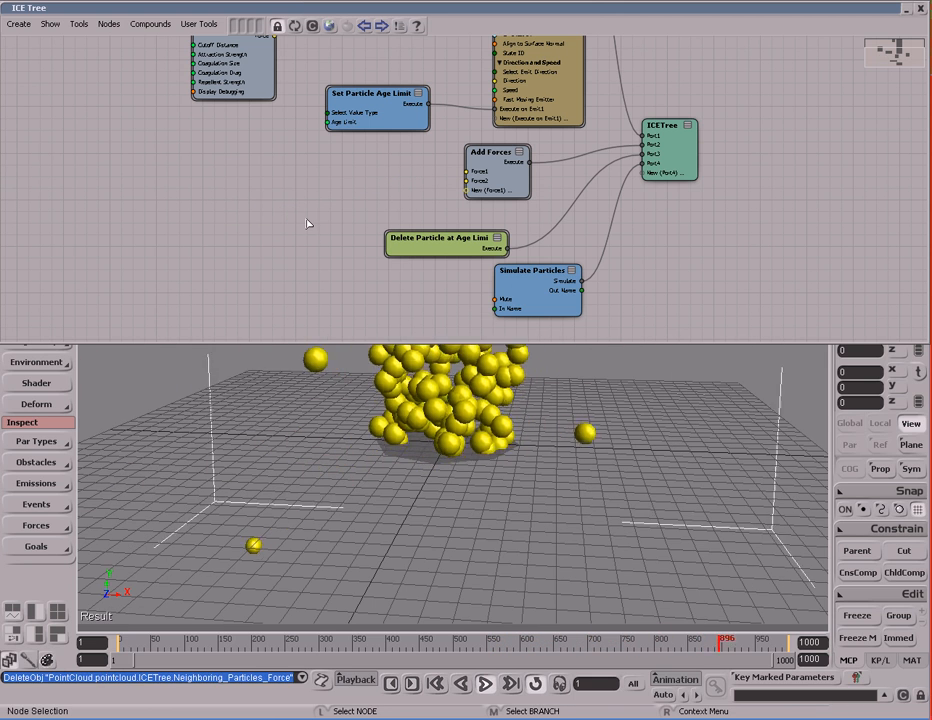
# Step: Add a Null Controller Force node to the ICE tree and connect its Force output to Force1 on Add Forces
pyautogui.click(330, 26)
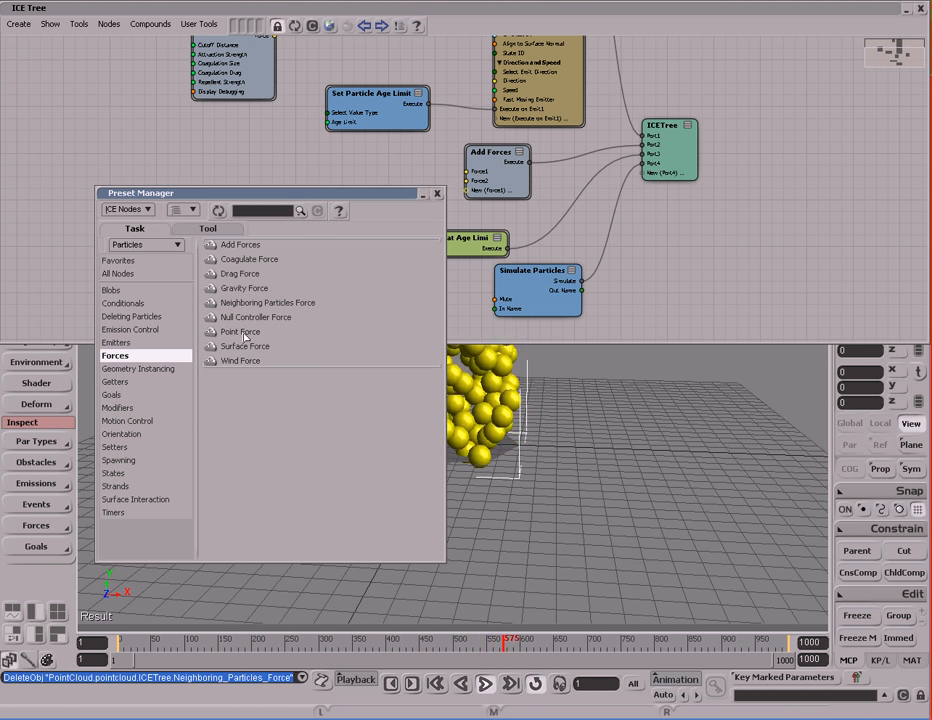
pyautogui.moveTo(252, 317); pyautogui.dragTo(631, 257)
pyautogui.moveTo(738, 285); pyautogui.dragTo(287, 218)
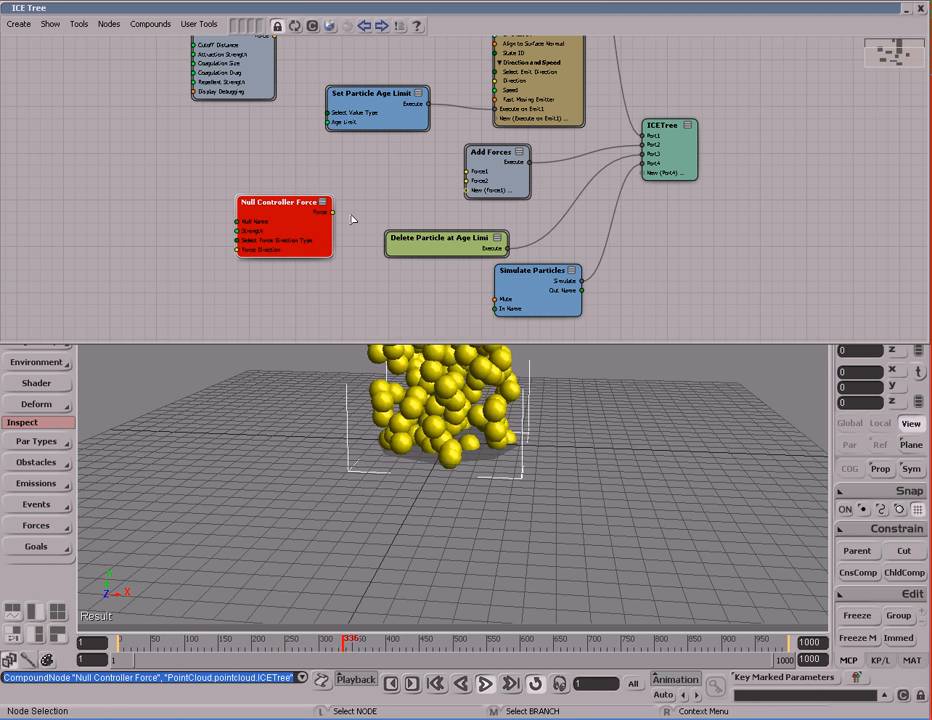
pyautogui.moveTo(327, 243); pyautogui.dragTo(483, 178)
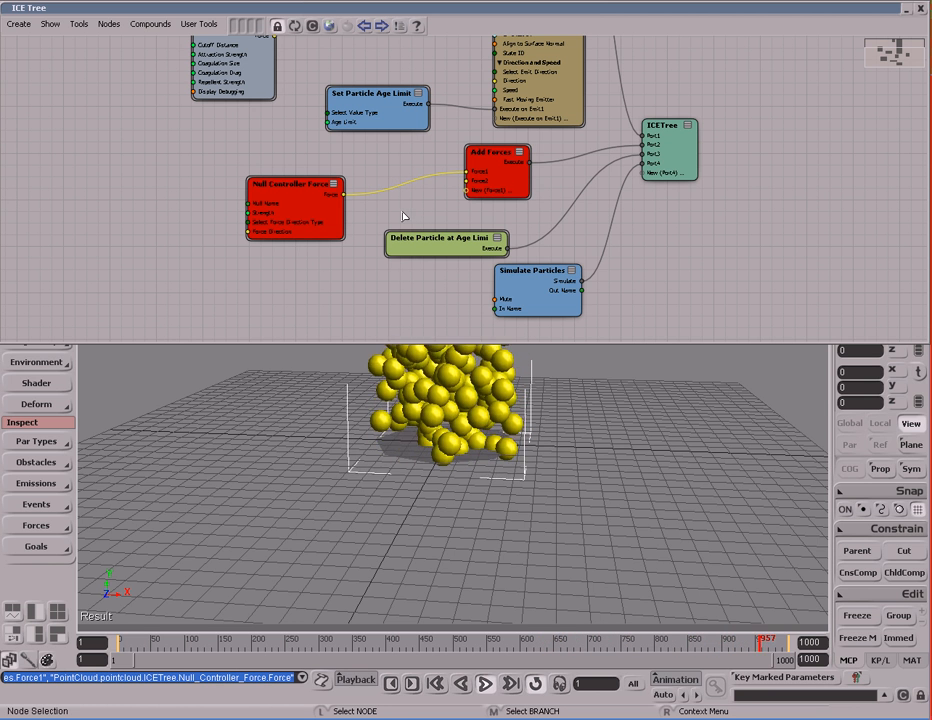
pyautogui.moveTo(330, 217)
pyautogui.mouseDown()
pyautogui.moveTo(346, 204)
pyautogui.moveTo(332, 214)
pyautogui.mouseUp()
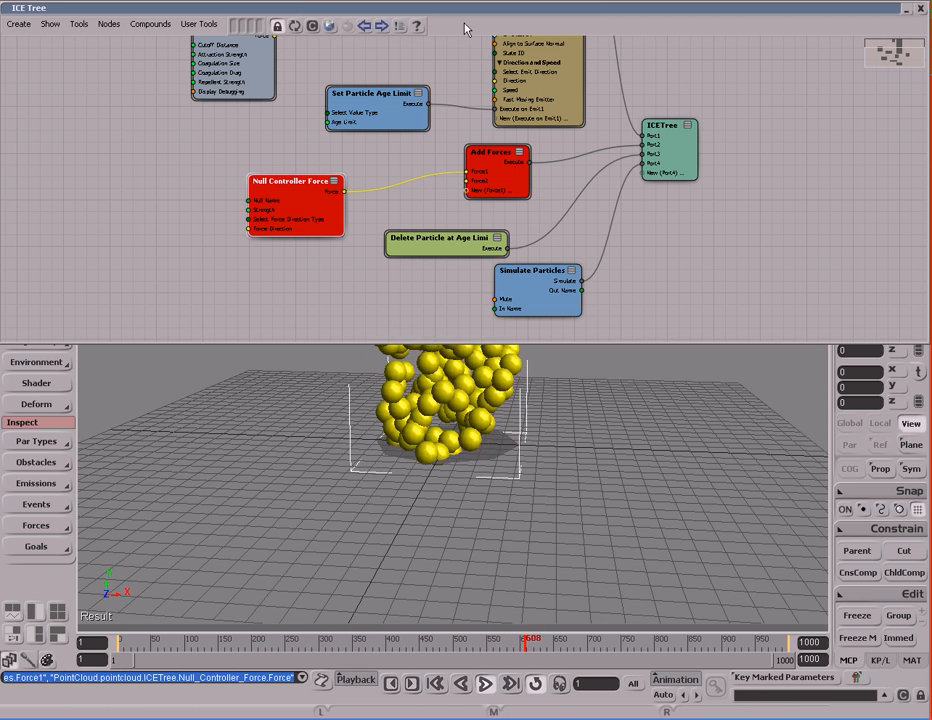
pyautogui.moveTo(308, 202); pyautogui.dragTo(302, 205)
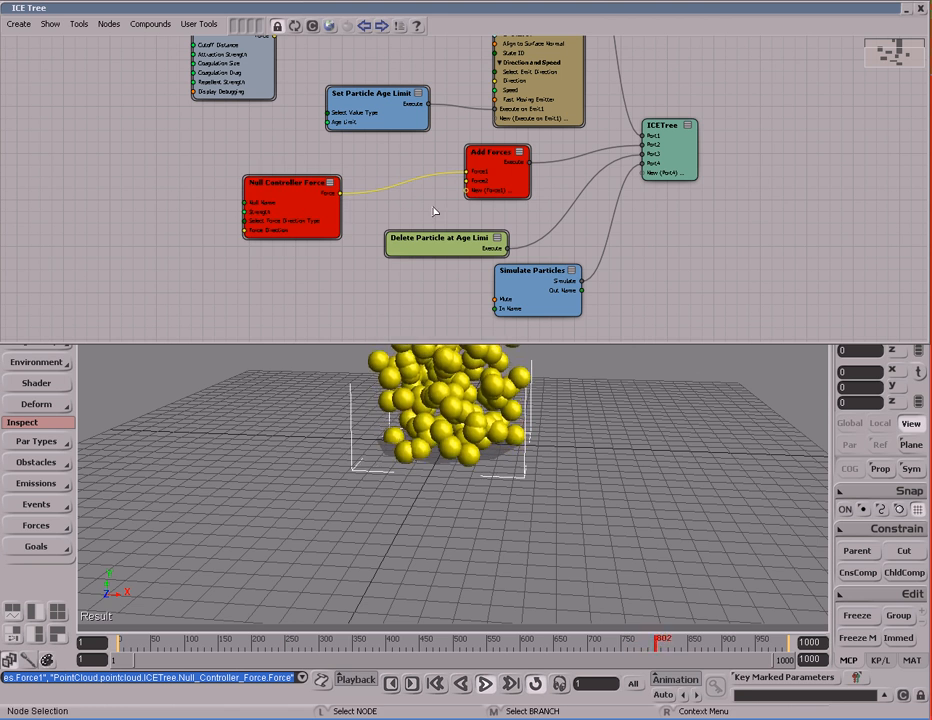
# Step: Create a null primitive and, at the first frame, raise it above the emitter disc to about 11.2 on Y
pyautogui.doubleClick(454, 10)
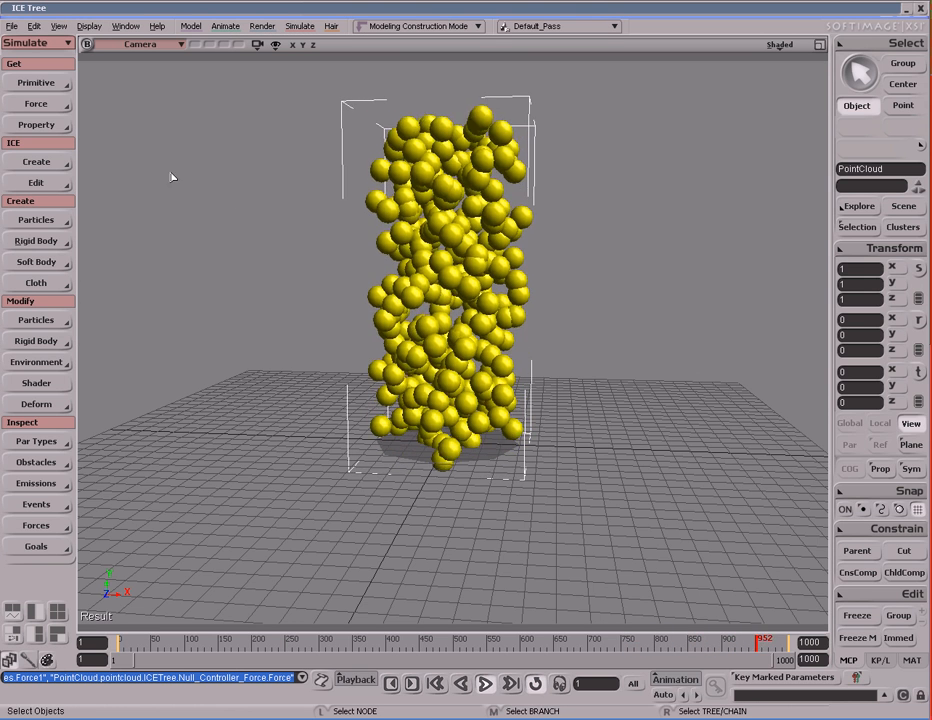
pyautogui.click(42, 86)
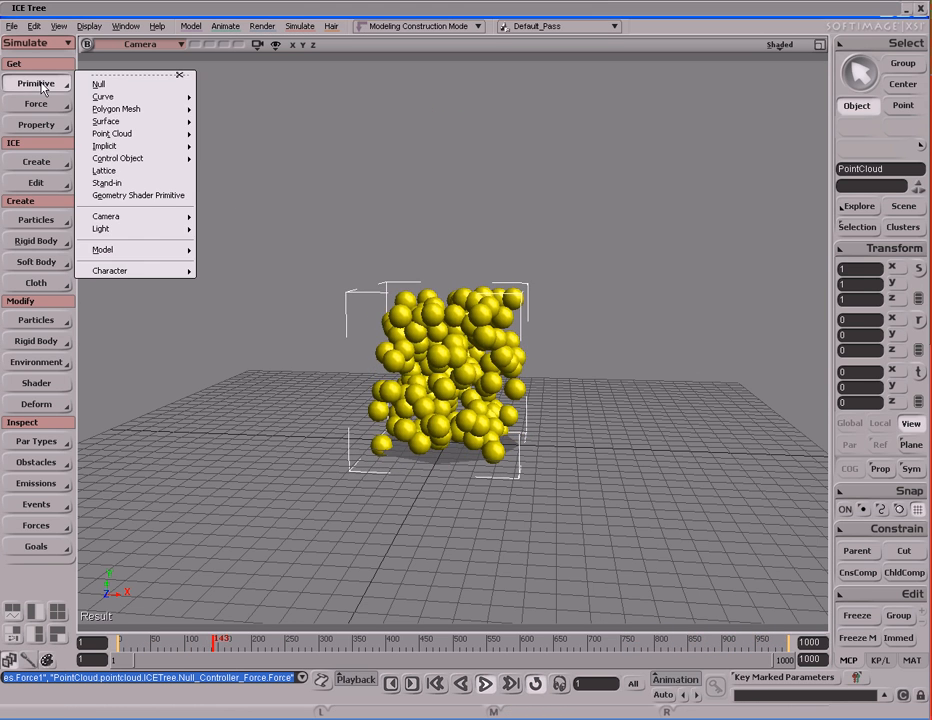
pyautogui.click(123, 86)
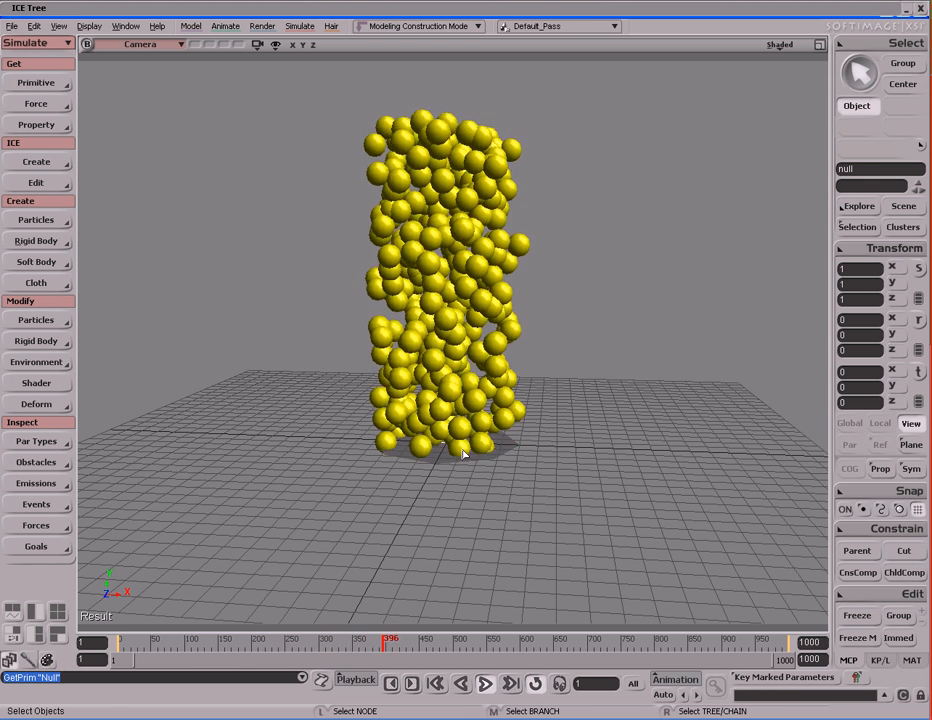
pyautogui.press('Home')
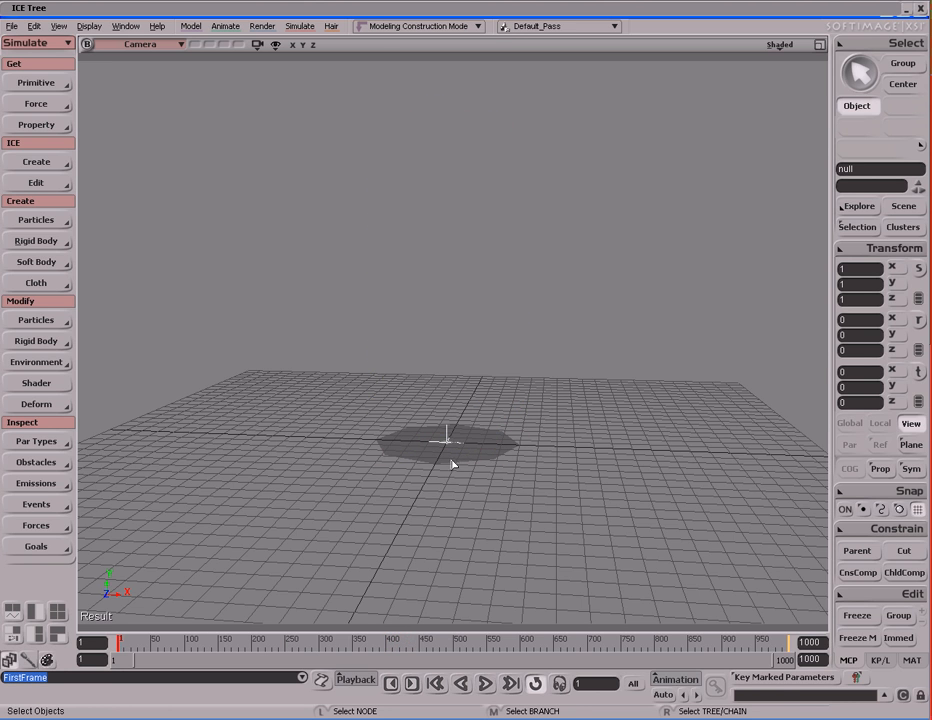
pyautogui.press('v')
pyautogui.moveTo(522, 538); pyautogui.dragTo(524, 385, button='middle')
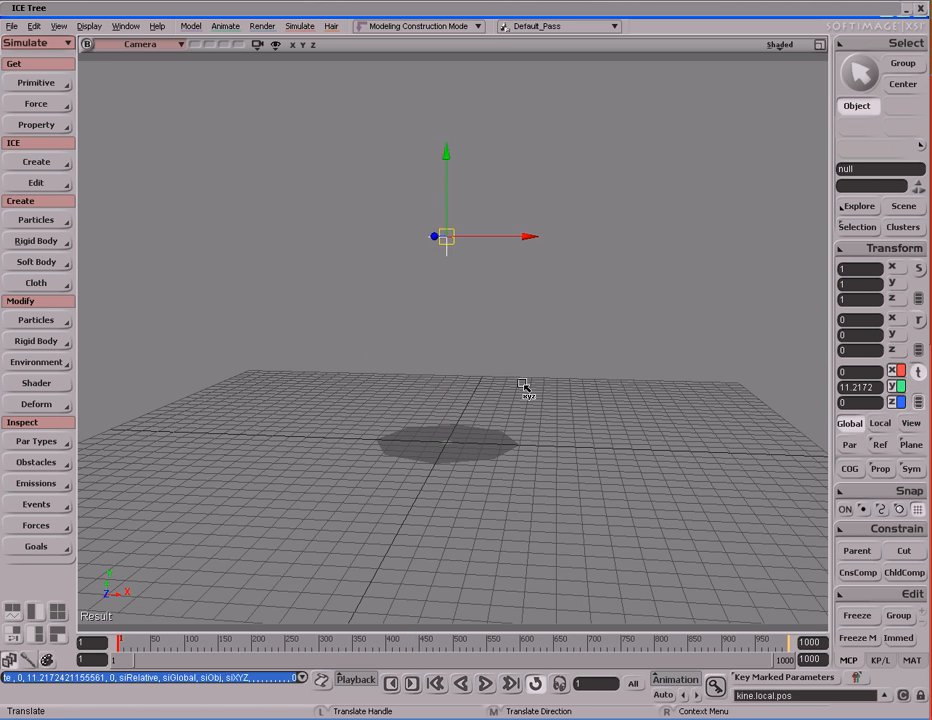
pyautogui.press('space')
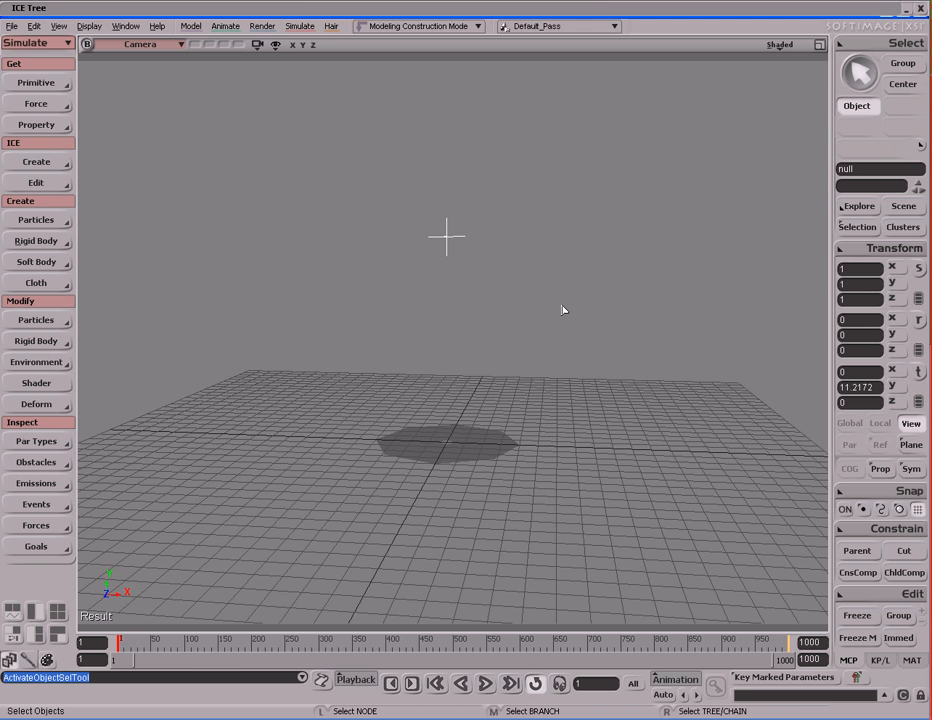
# Step: Review the primary display icon options in the null's properties, keeping the Null icon
pyautogui.press('Return')
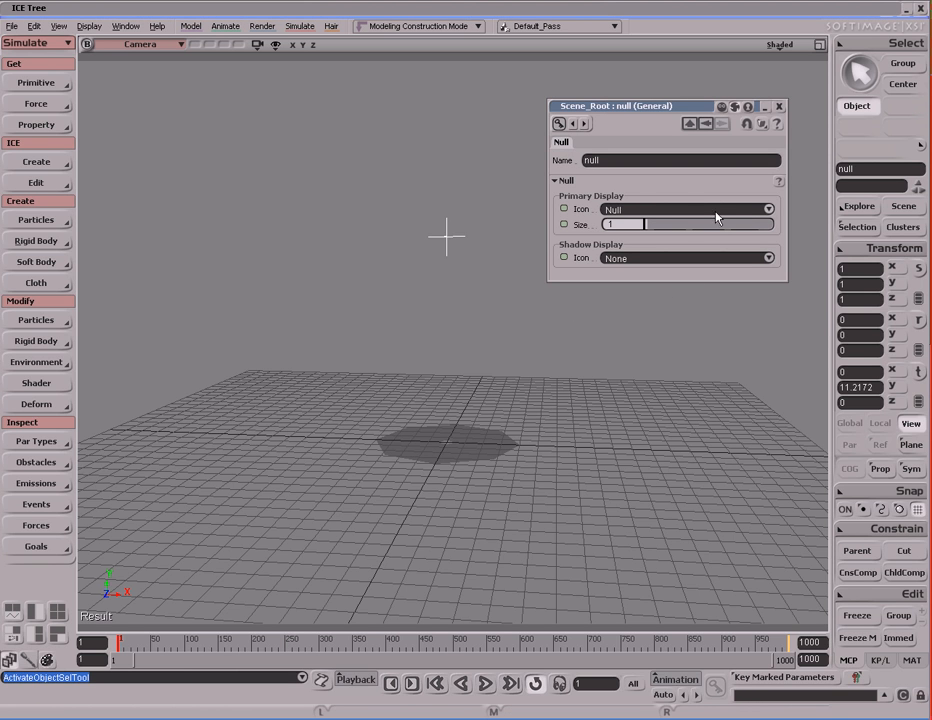
pyautogui.click(769, 211)
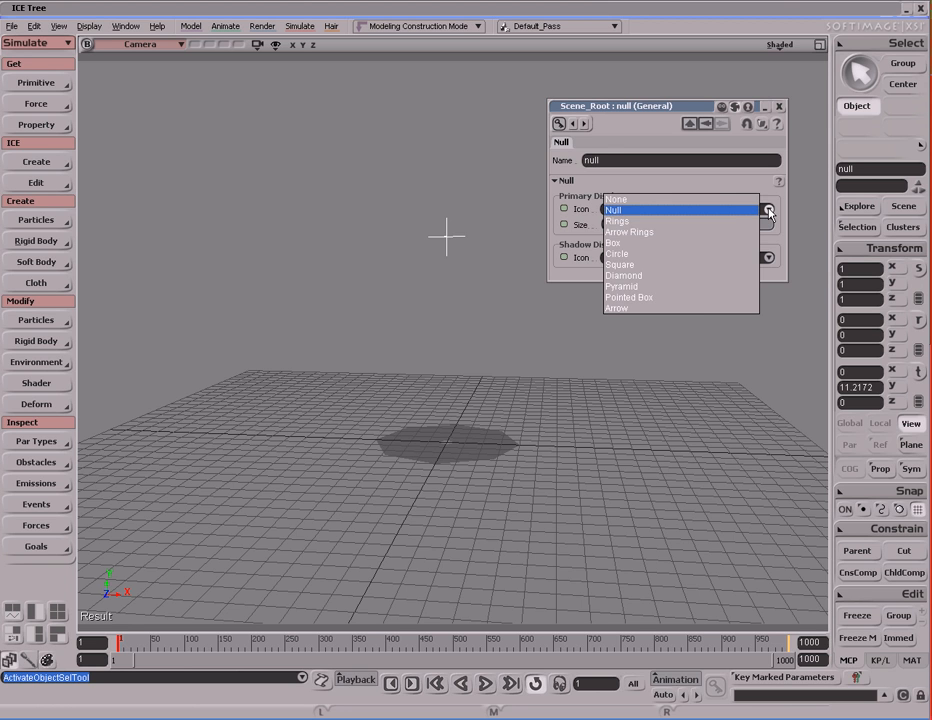
pyautogui.click(694, 212)
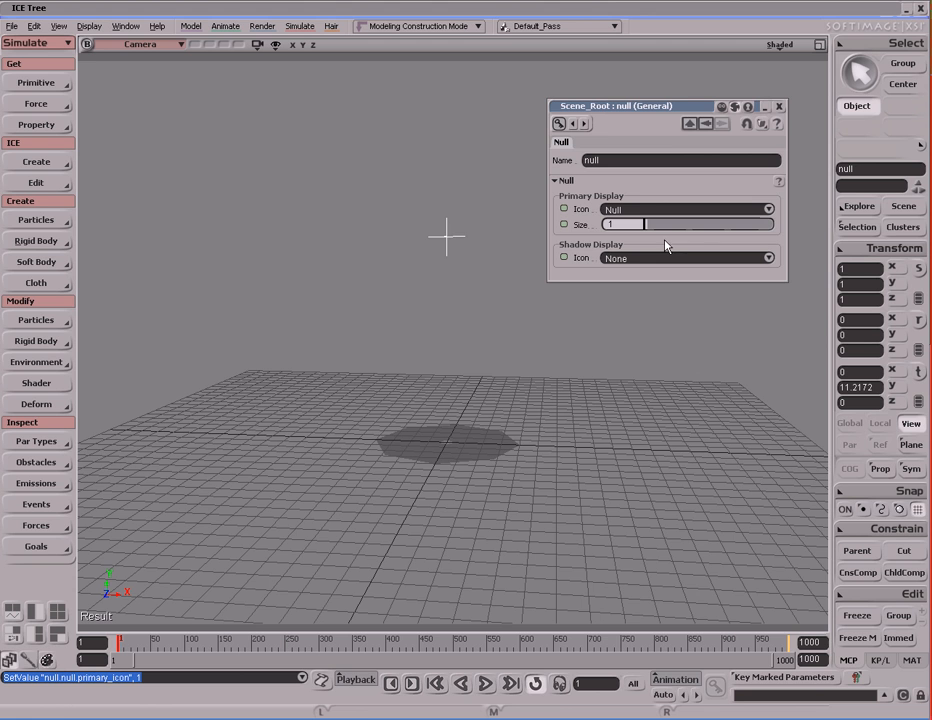
pyautogui.click(779, 107)
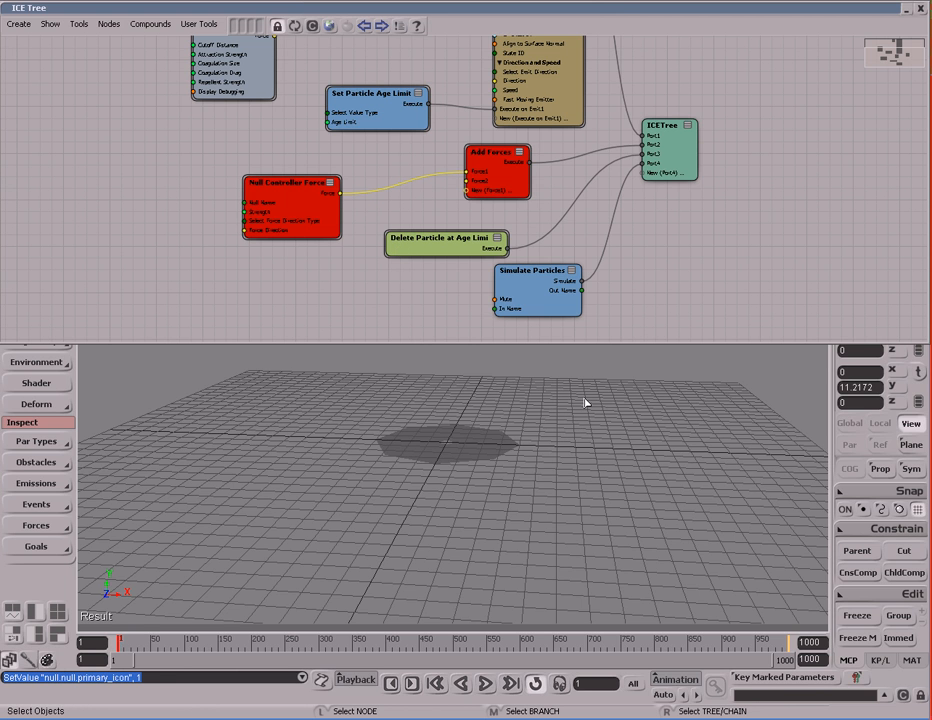
# Step: Bring the null into the ICE tree as a Get null node and place it beside the Null Controller Force's inputs
pyautogui.press('F3')
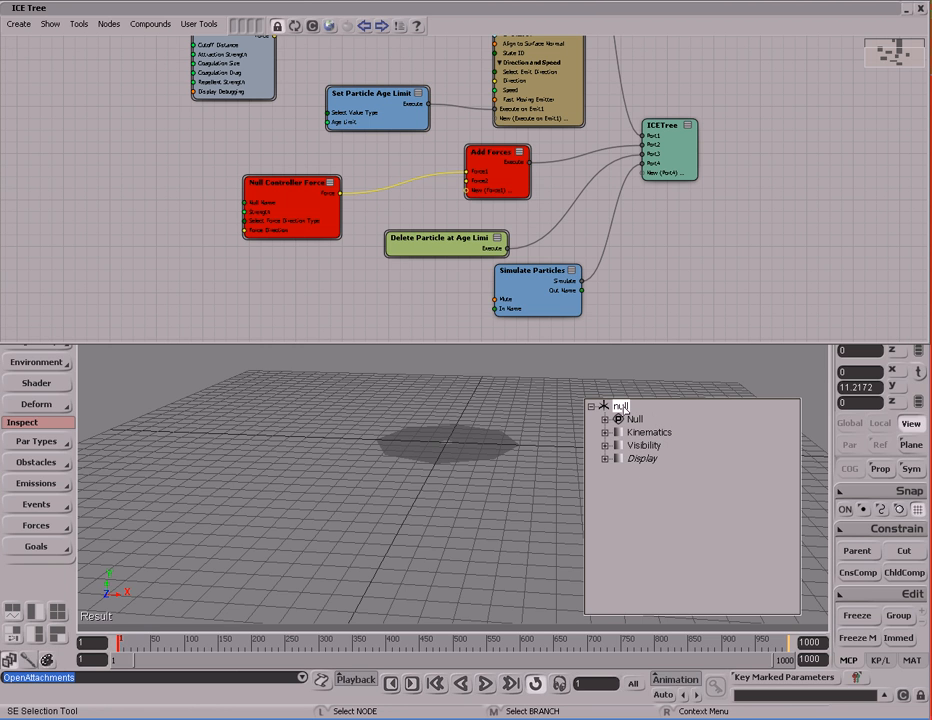
pyautogui.moveTo(591, 402); pyautogui.dragTo(339, 286)
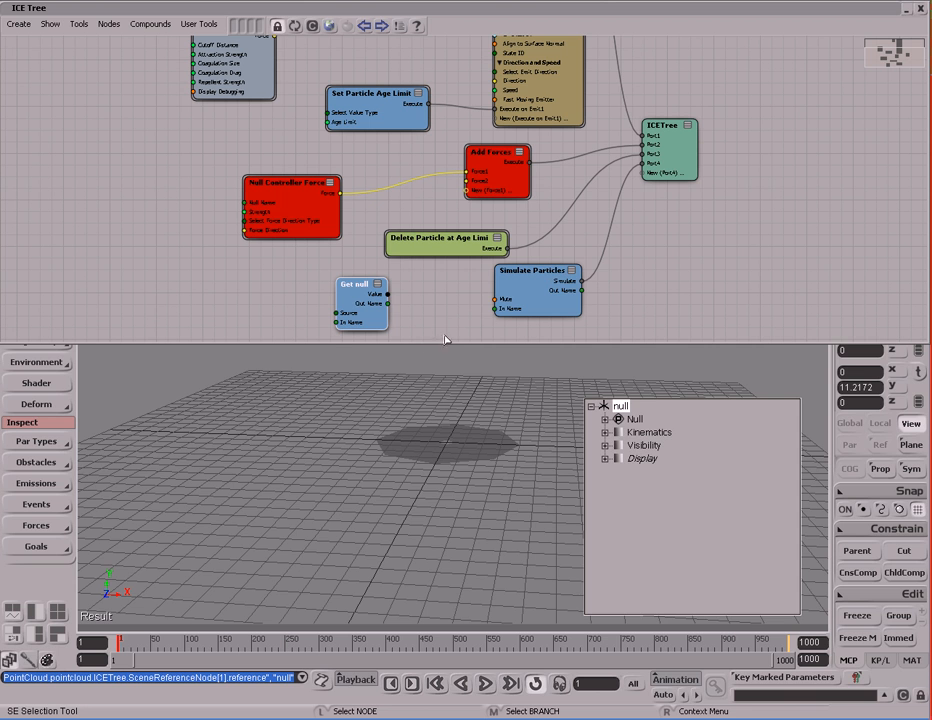
pyautogui.moveTo(333, 310); pyautogui.dragTo(103, 160)
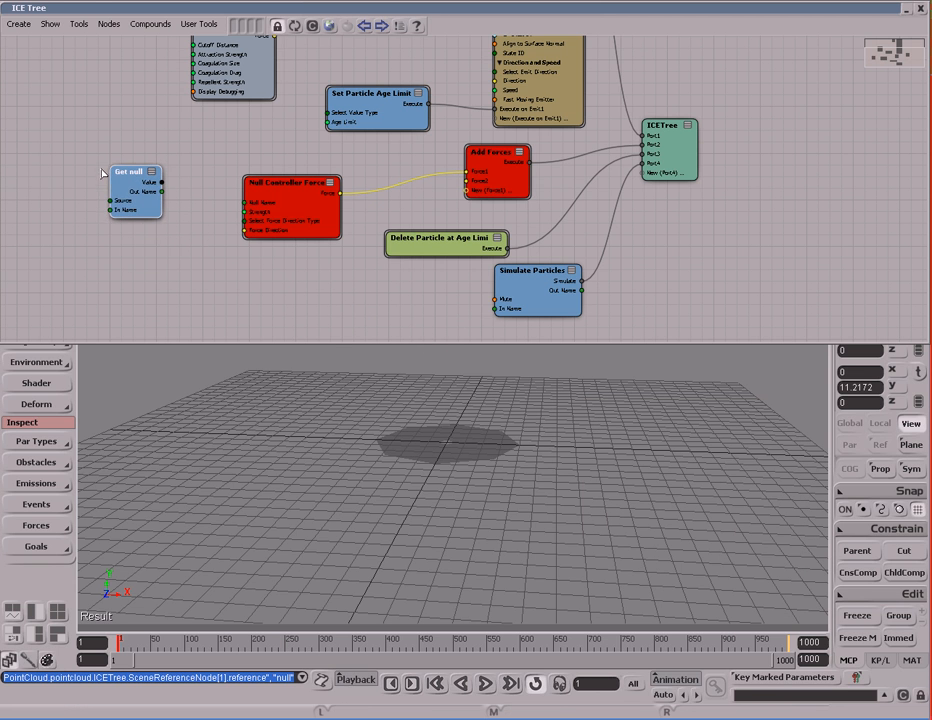
pyautogui.moveTo(148, 207); pyautogui.dragTo(160, 215)
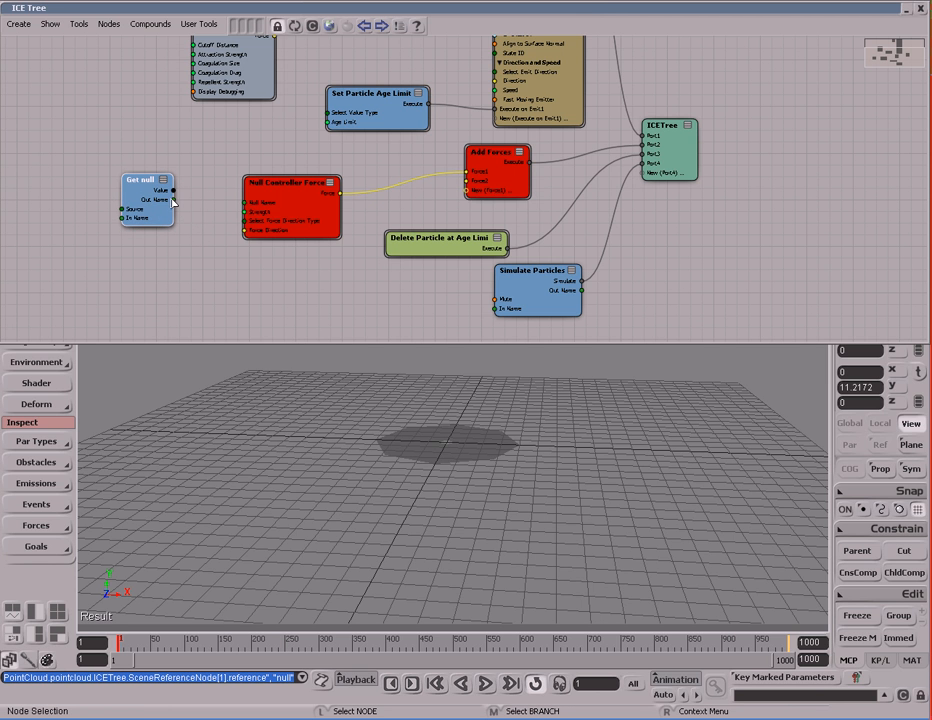
# Step: Connect the Get null node's Out Name output to Null Name on the Null Controller Force
pyautogui.scroll(1, 183, 214)
pyautogui.moveTo(62, 179); pyautogui.dragTo(108, 190)
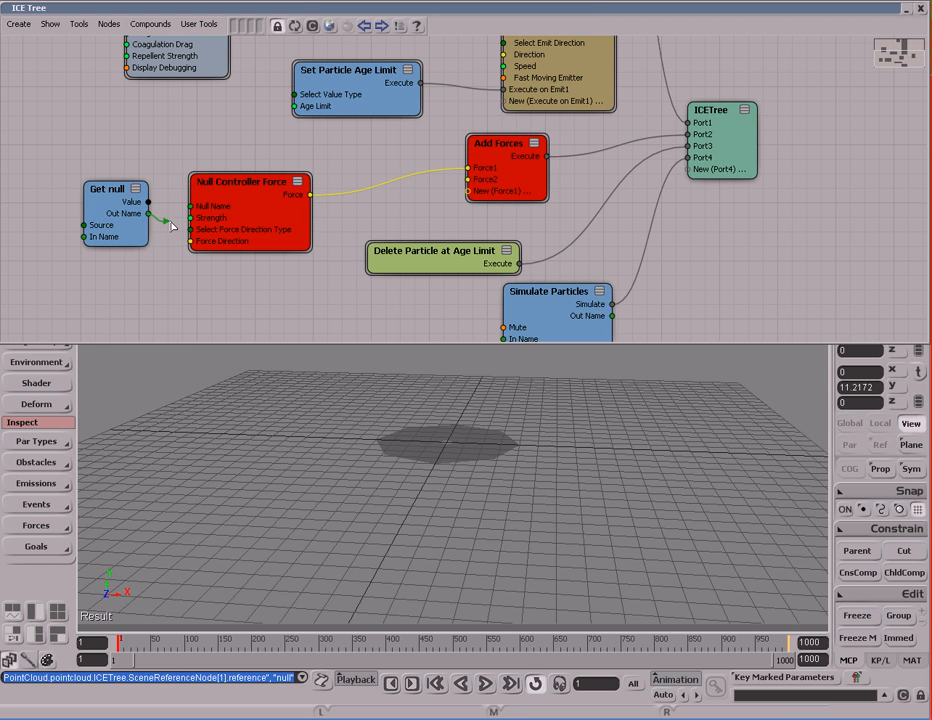
pyautogui.moveTo(157, 226); pyautogui.dragTo(199, 207)
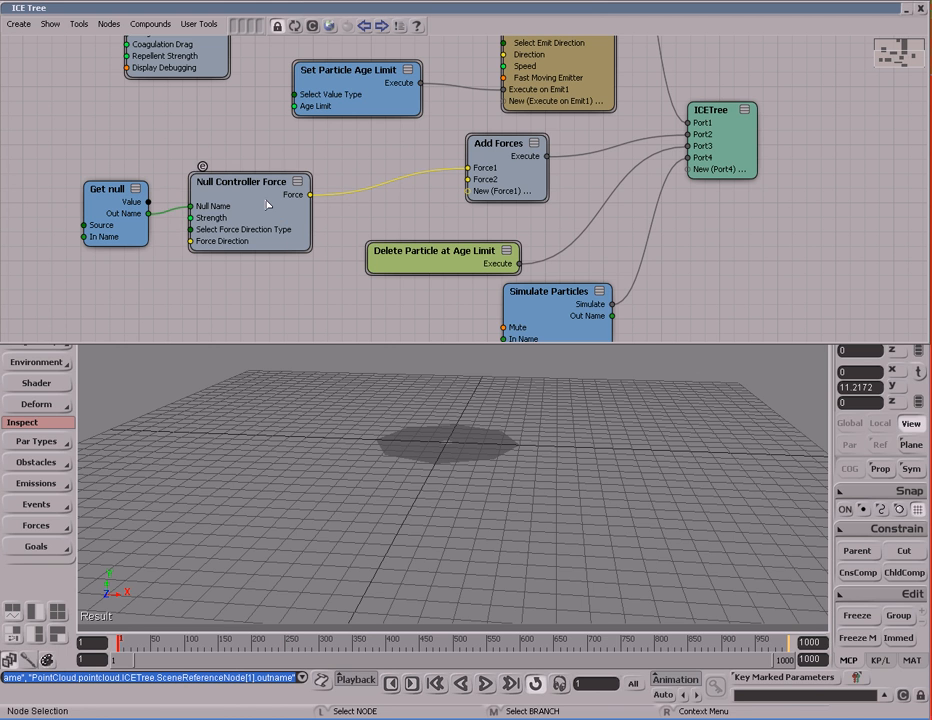
# Step: Open the Null Controller Force properties, roll up the ICE tree and play the simulation around the null
pyautogui.moveTo(263, 205); pyautogui.dragTo(270, 200)
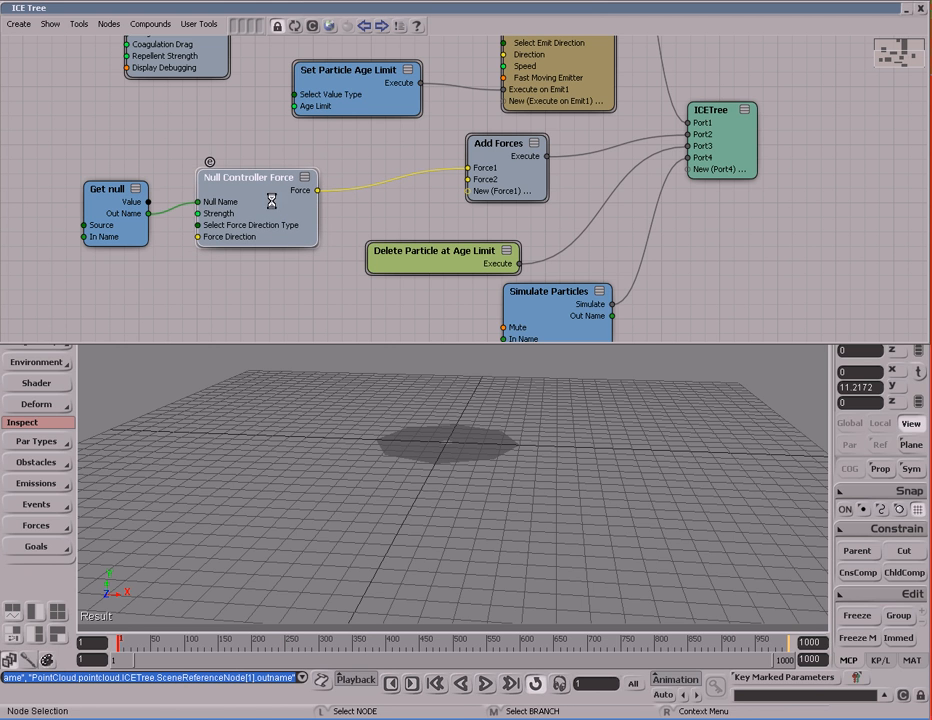
pyautogui.doubleClick(273, 205)
pyautogui.doubleClick(469, 10)
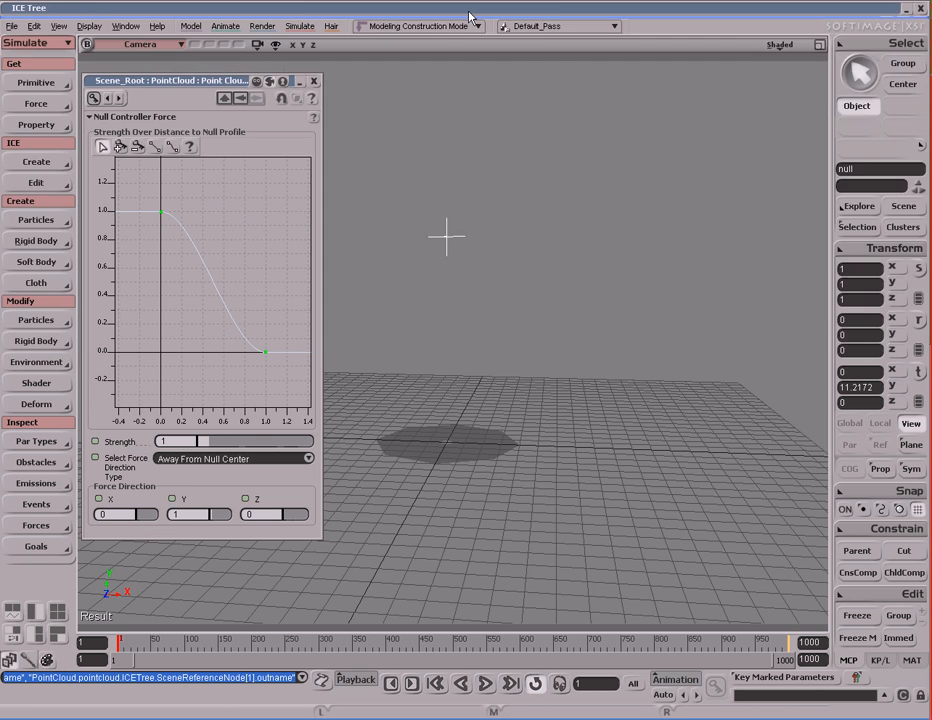
pyautogui.press('Up')
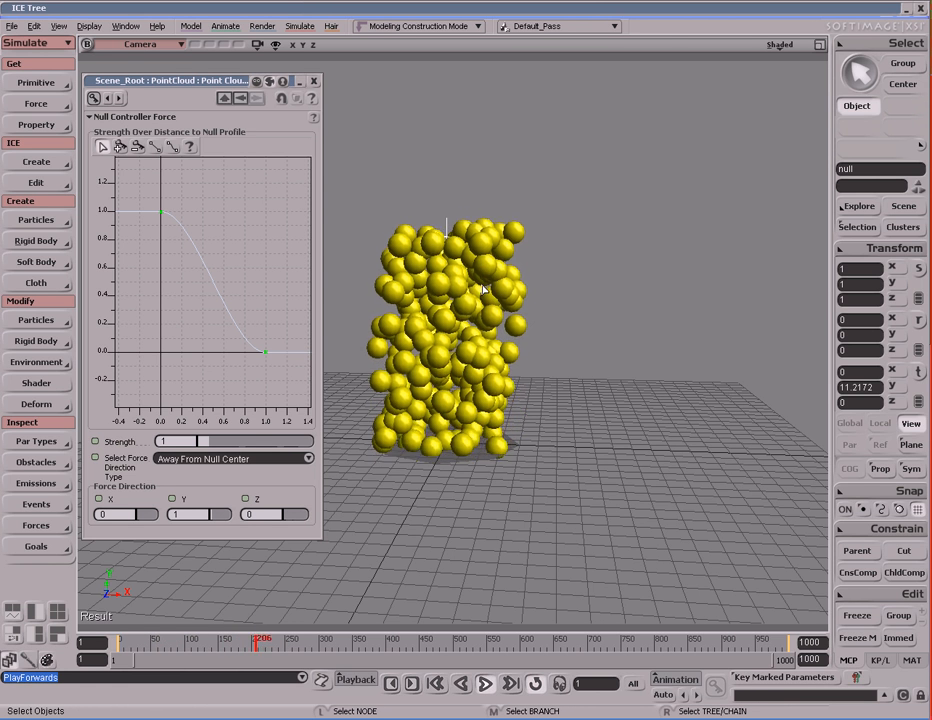
pyautogui.press('s')
pyautogui.moveTo(412, 329); pyautogui.dragTo(538, 327, button='right')
pyautogui.moveTo(538, 327); pyautogui.dragTo(460, 332, button='middle')
pyautogui.press('space')
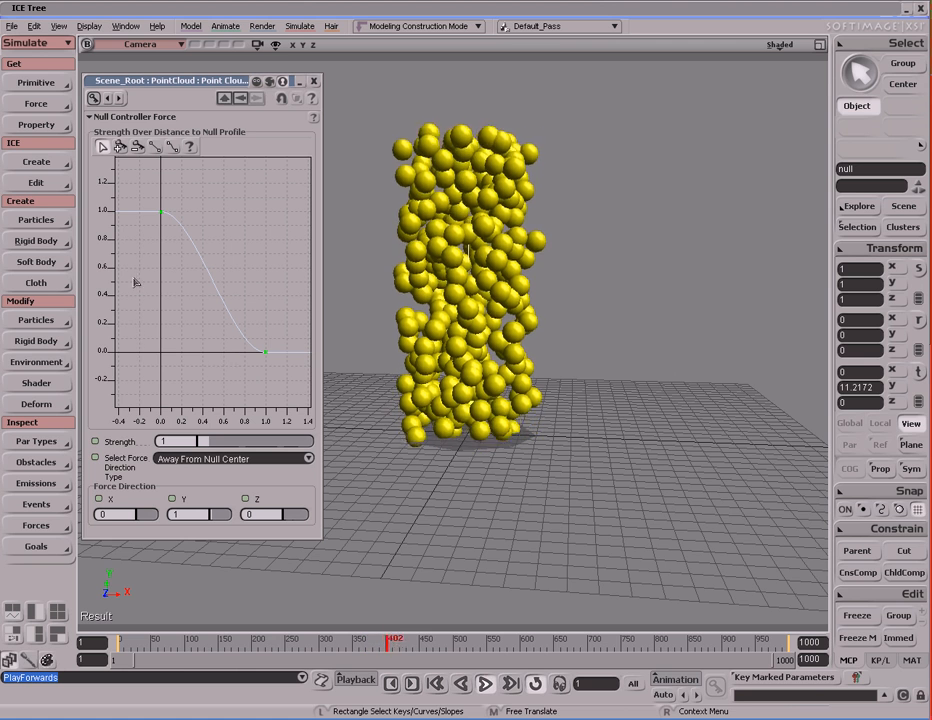
# Step: Raise the null force's Strength to about 9.937, keeping the direction type at Away From Null Center
pyautogui.moveTo(186, 441); pyautogui.dragTo(292, 445)
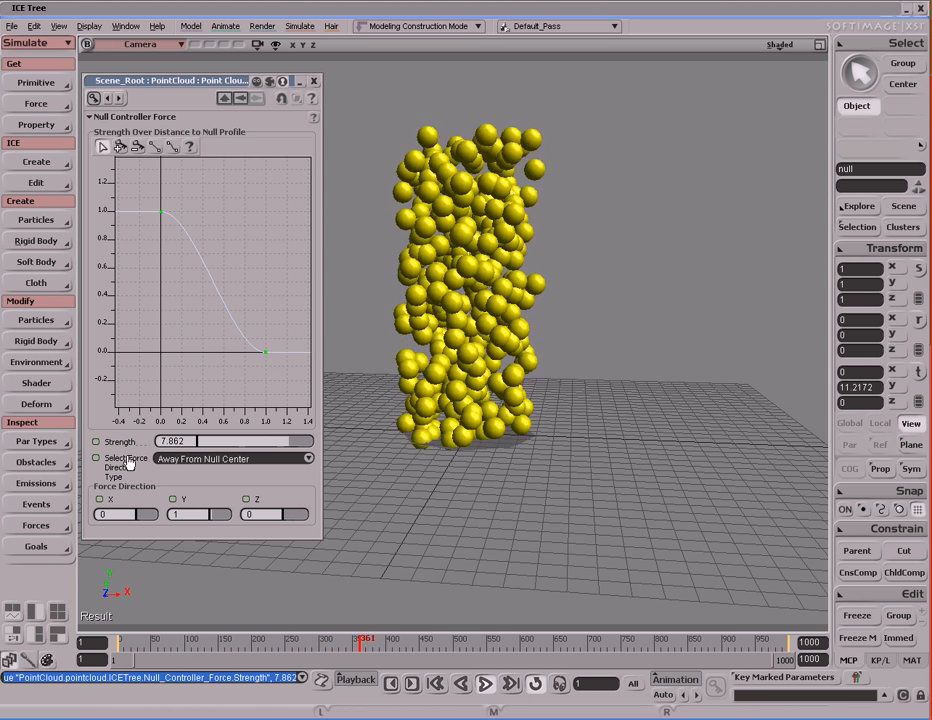
pyautogui.click(310, 460)
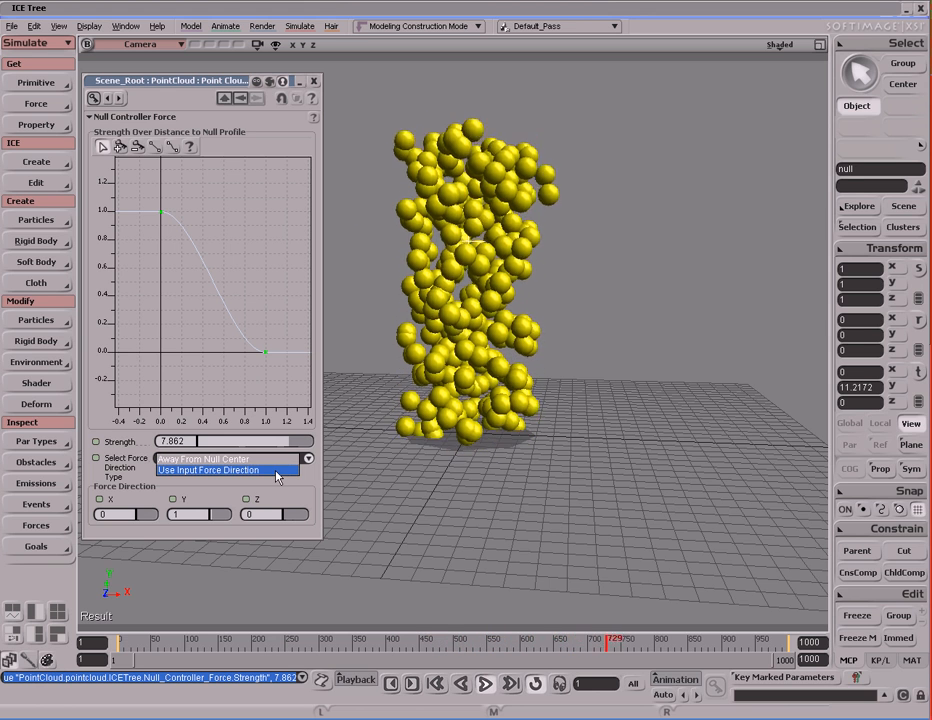
pyautogui.click(275, 459)
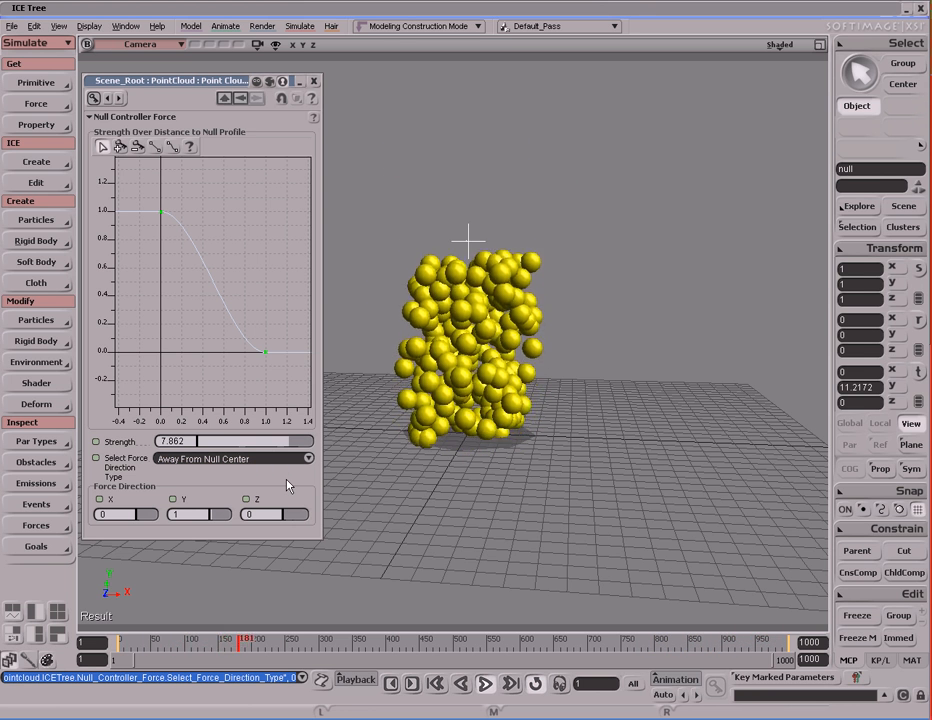
pyautogui.moveTo(291, 442); pyautogui.dragTo(314, 443)
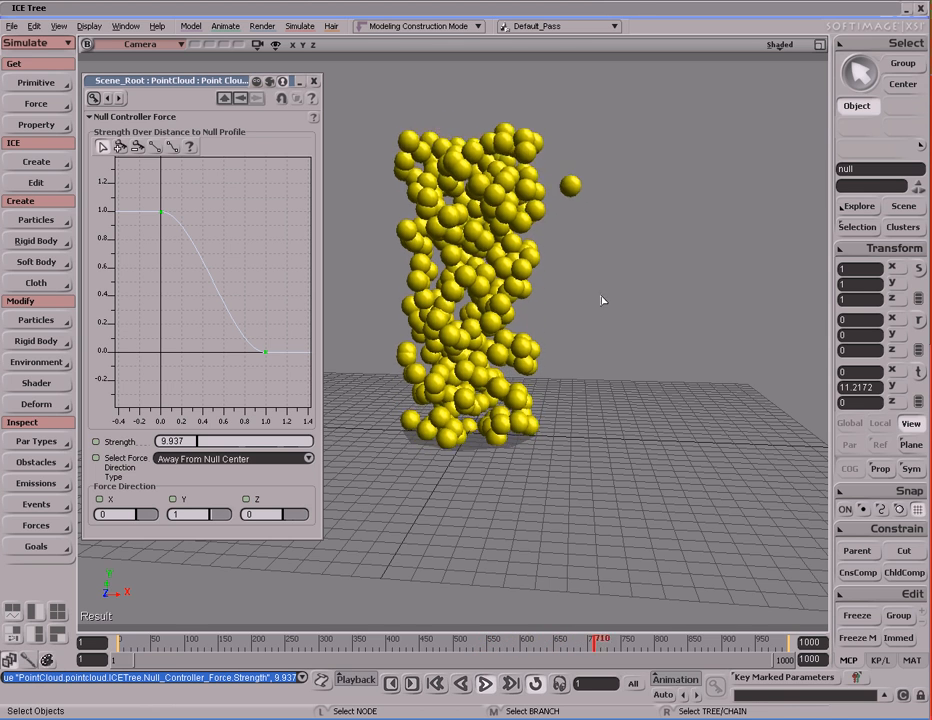
# Step: Open the null's properties and set its primary display icon to Rings
pyautogui.press('Return')
pyautogui.moveTo(747, 110); pyautogui.dragTo(784, 75)
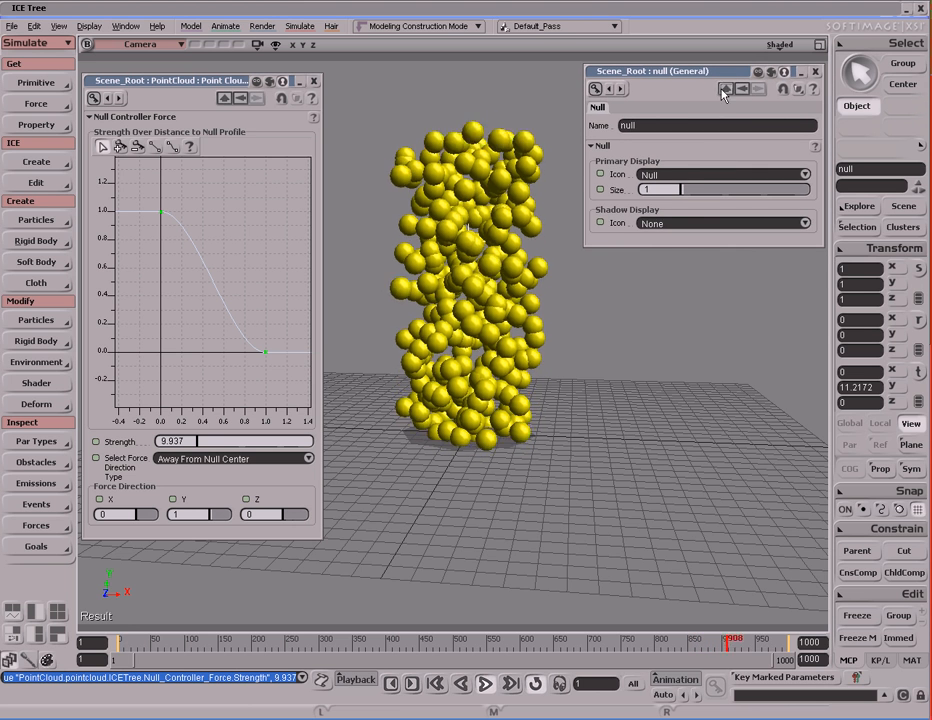
pyautogui.click(699, 176)
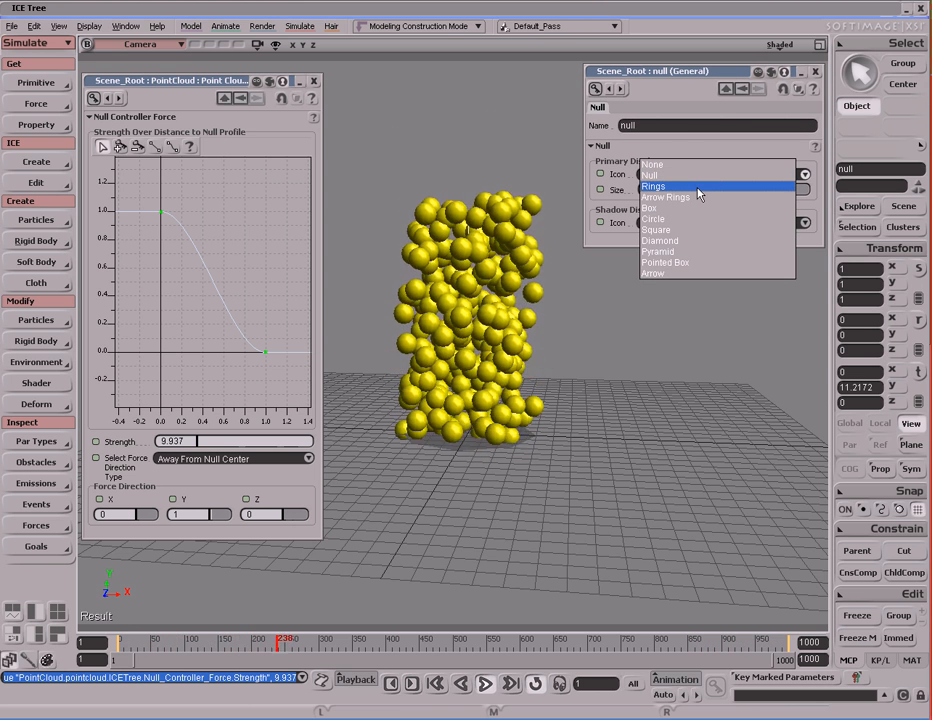
pyautogui.click(699, 187)
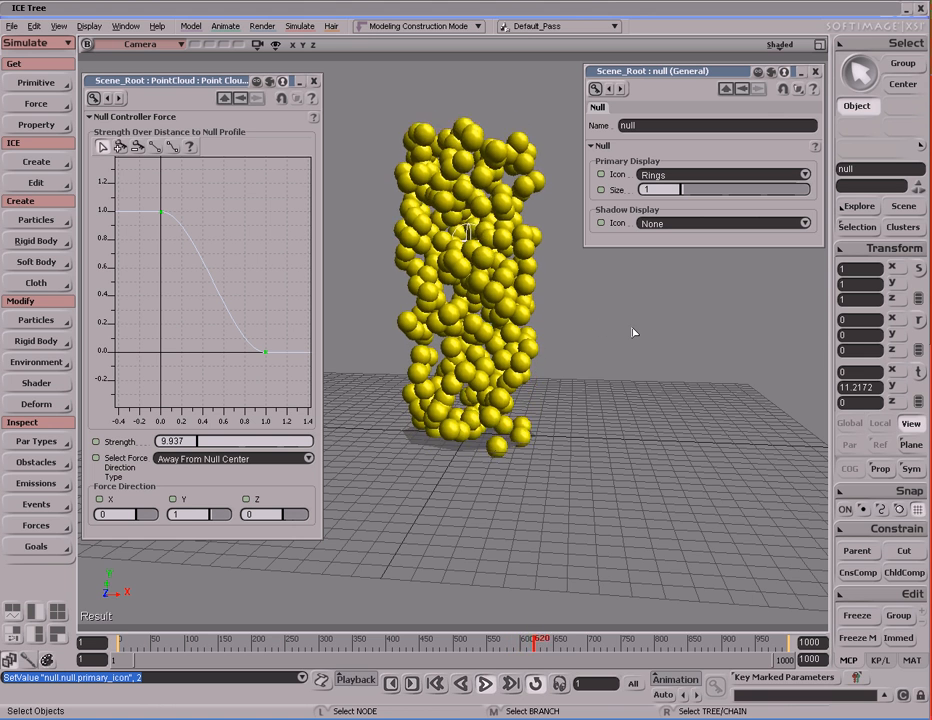
# Step: Replay the simulation from the first frame and scale the null uniformly to about 5.5
pyautogui.press('Home')
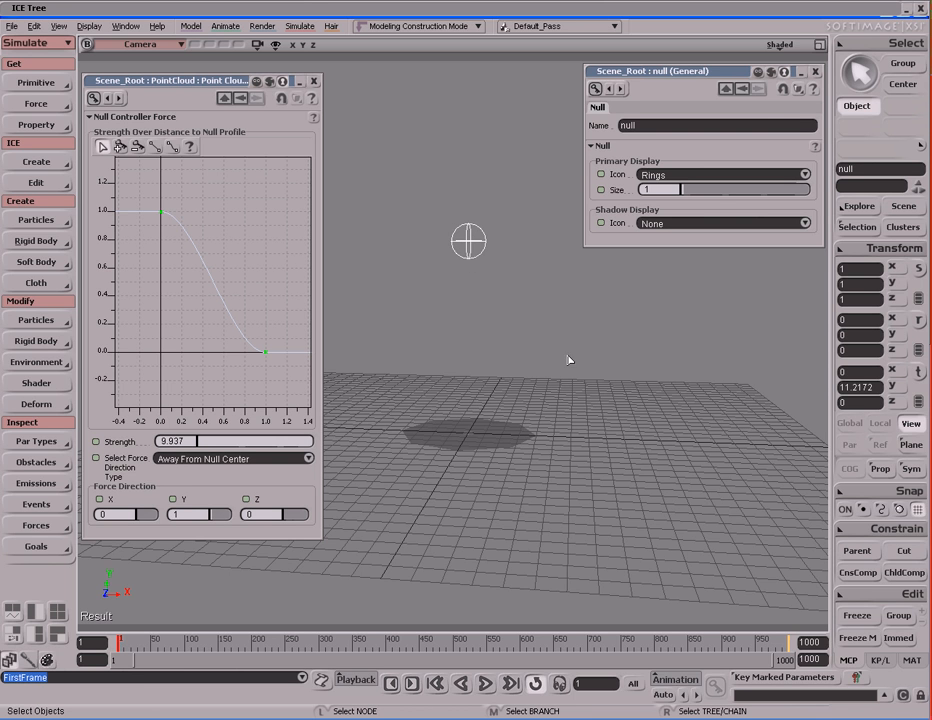
pyautogui.press('F6')
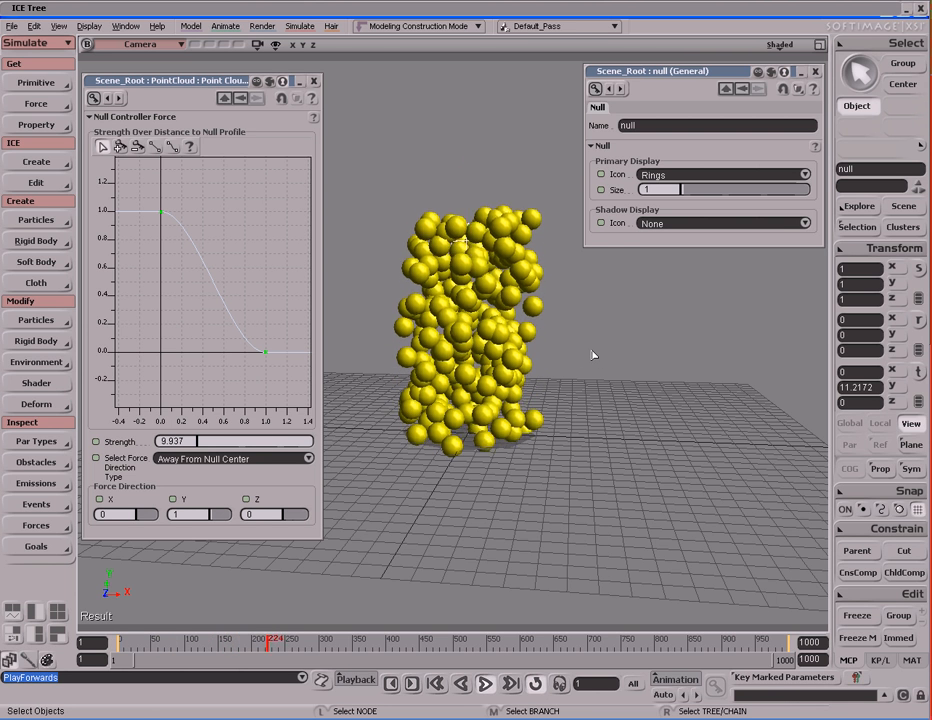
pyautogui.press('x')
pyautogui.moveTo(620, 395); pyautogui.dragTo(620, 343)
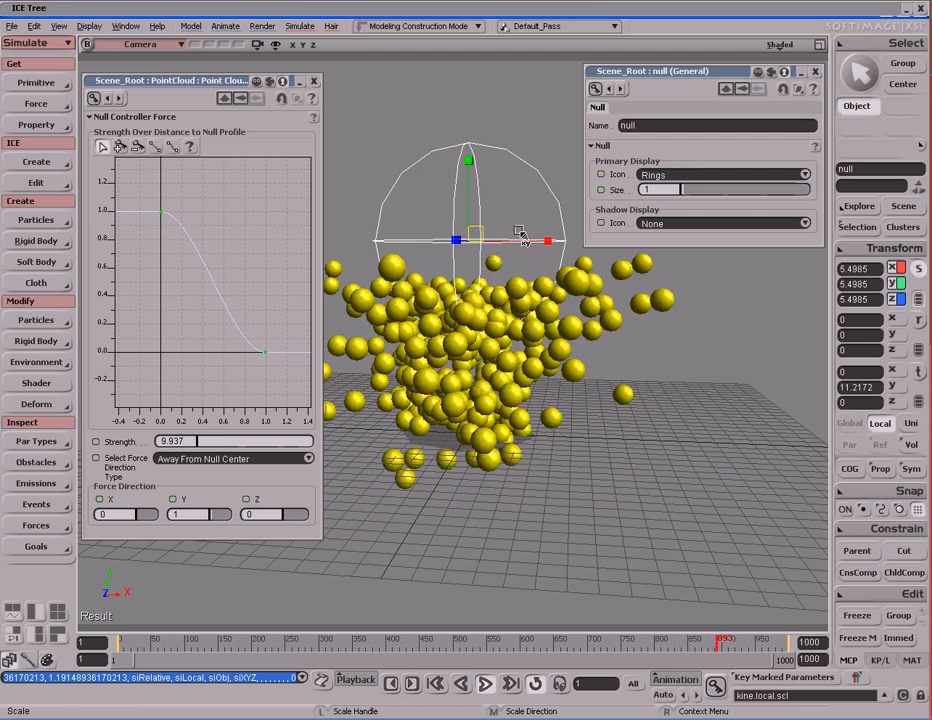
pyautogui.press('space')
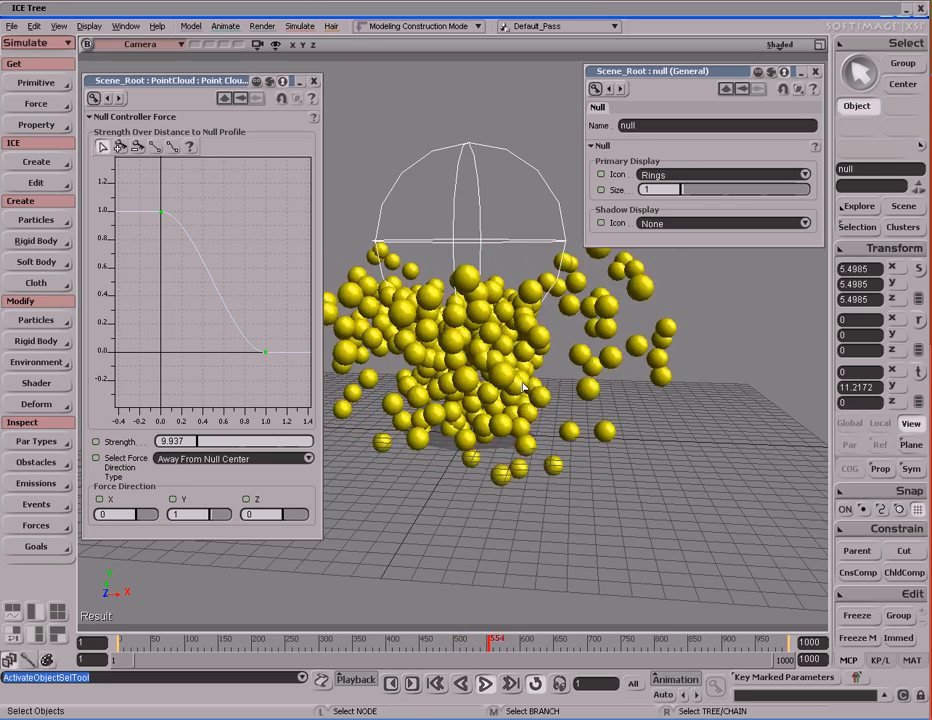
# Step: Set the null force's direction type to Use Input Force Direction
pyautogui.click(308, 459)
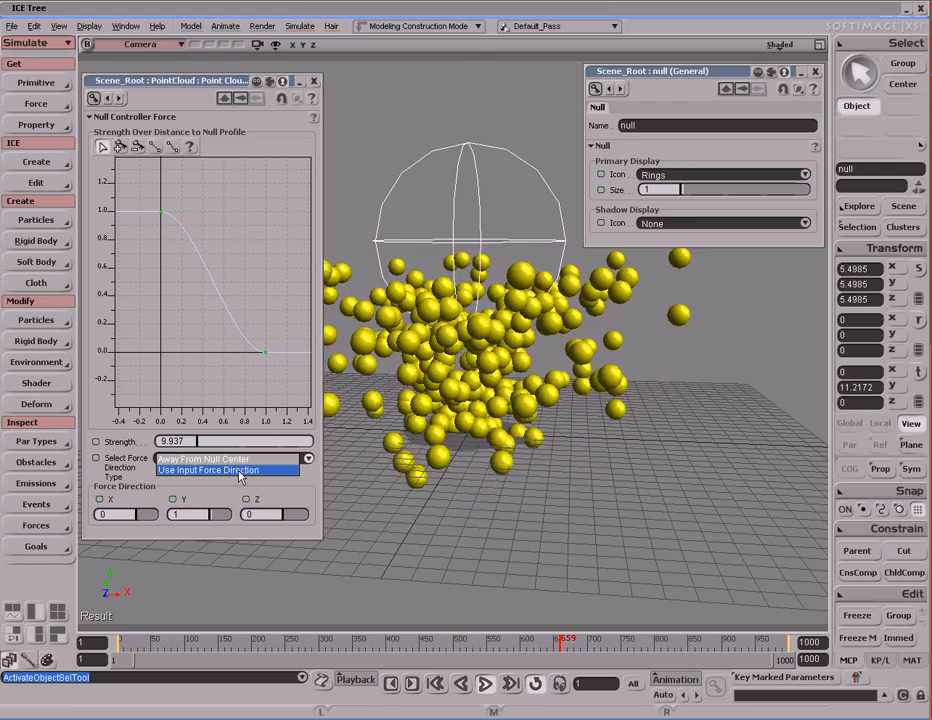
pyautogui.click(238, 470)
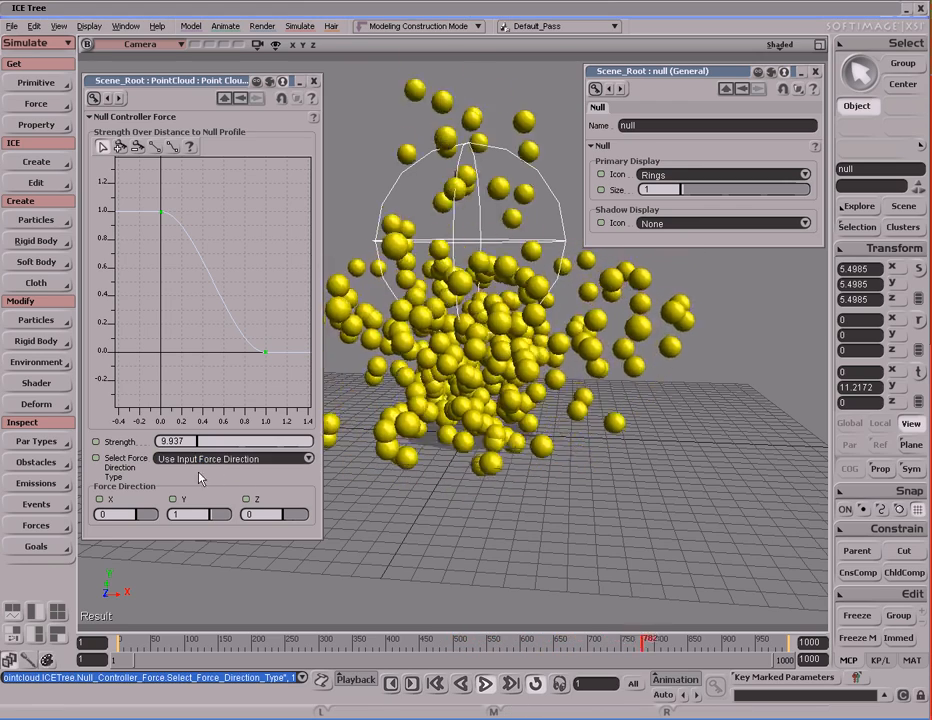
pyautogui.click(250, 459)
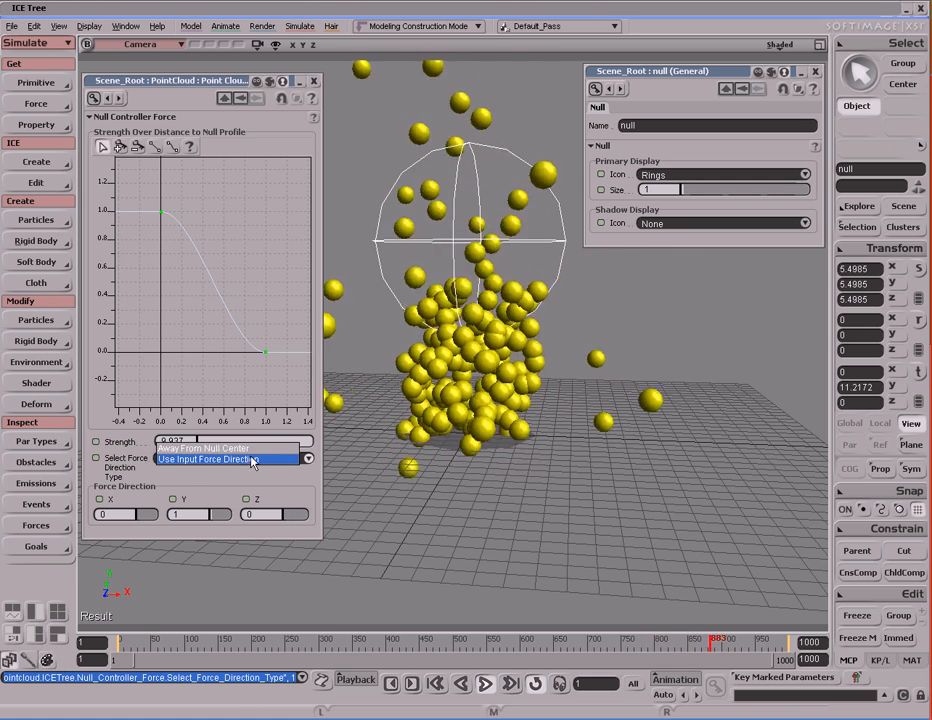
pyautogui.click(251, 459)
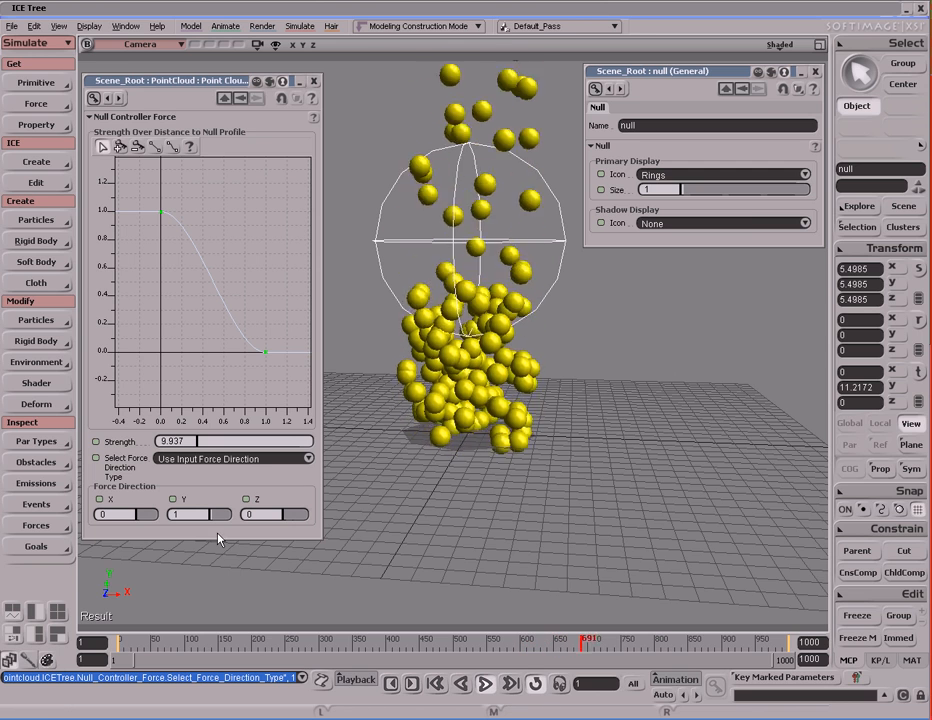
# Step: Examine from farther away how the Y force direction acts on particles passing through the null
pyautogui.click(185, 514)
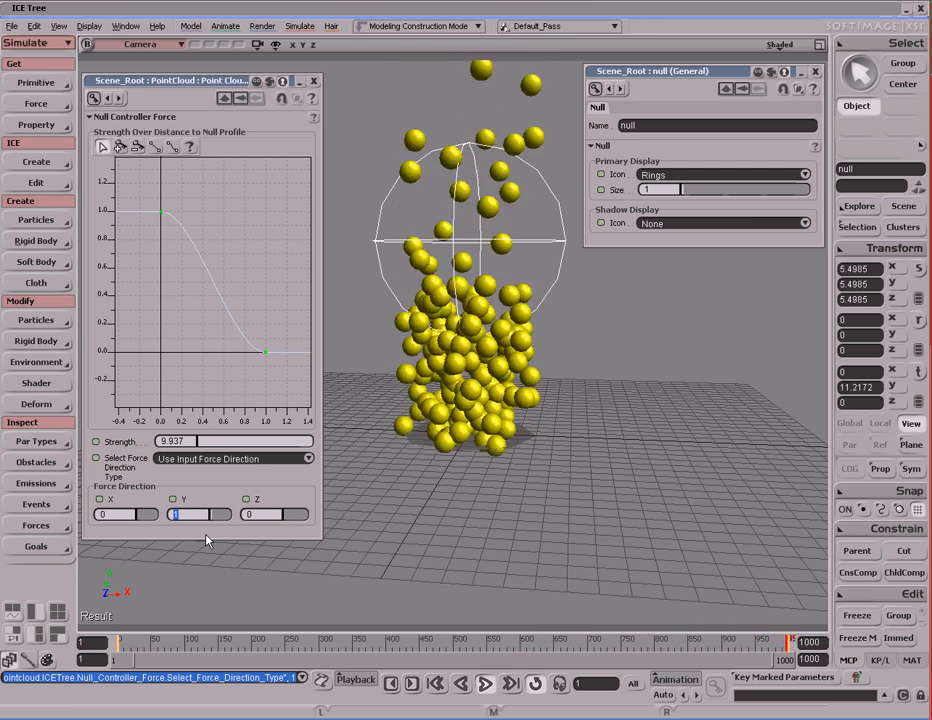
pyautogui.middleClick(519, 419)
pyautogui.press('s')
pyautogui.moveTo(519, 419); pyautogui.dragTo(547, 335, button='middle')
pyautogui.moveTo(547, 335); pyautogui.dragTo(545, 399)
pyautogui.click(560, 395)
pyautogui.press('s')
pyautogui.click(504, 347)
pyautogui.press('s')
pyautogui.moveTo(534, 346); pyautogui.dragTo(529, 385)
pyautogui.press('s')
pyautogui.press('s')
pyautogui.moveTo(554, 438); pyautogui.dragTo(555, 381)
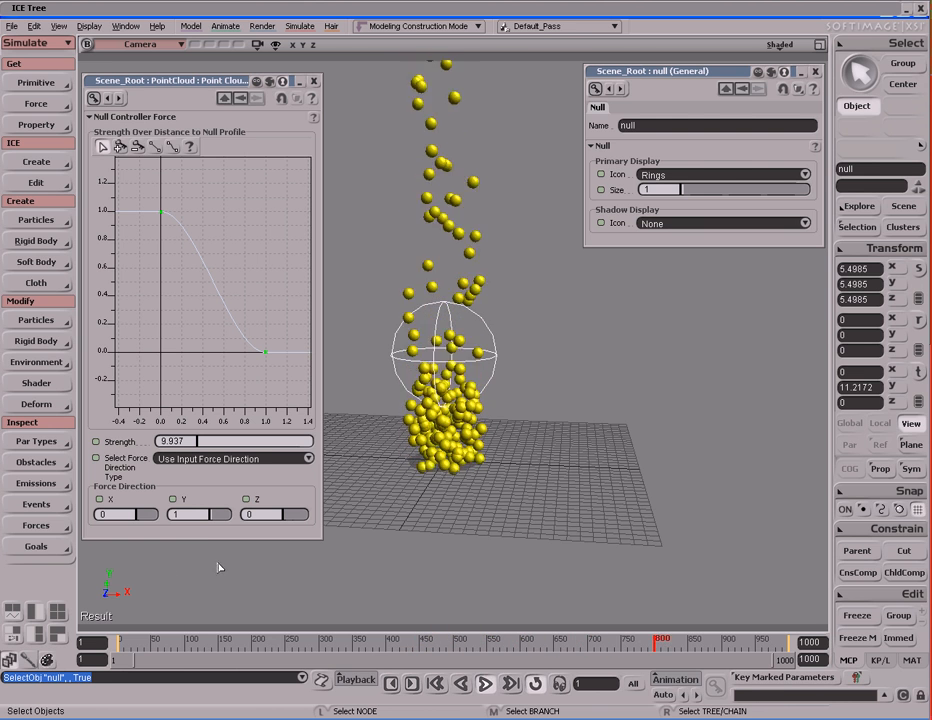
# Step: Set the Force Direction to 0 on Y and 1 on X
pyautogui.doubleClick(196, 514)
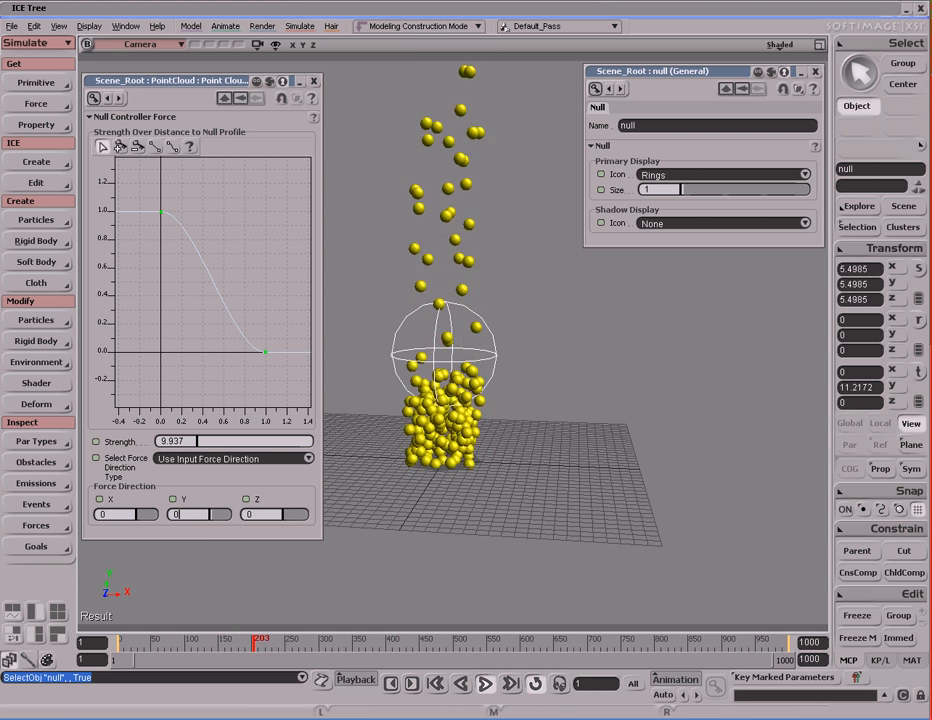
pyautogui.write('0')
pyautogui.press('Return')
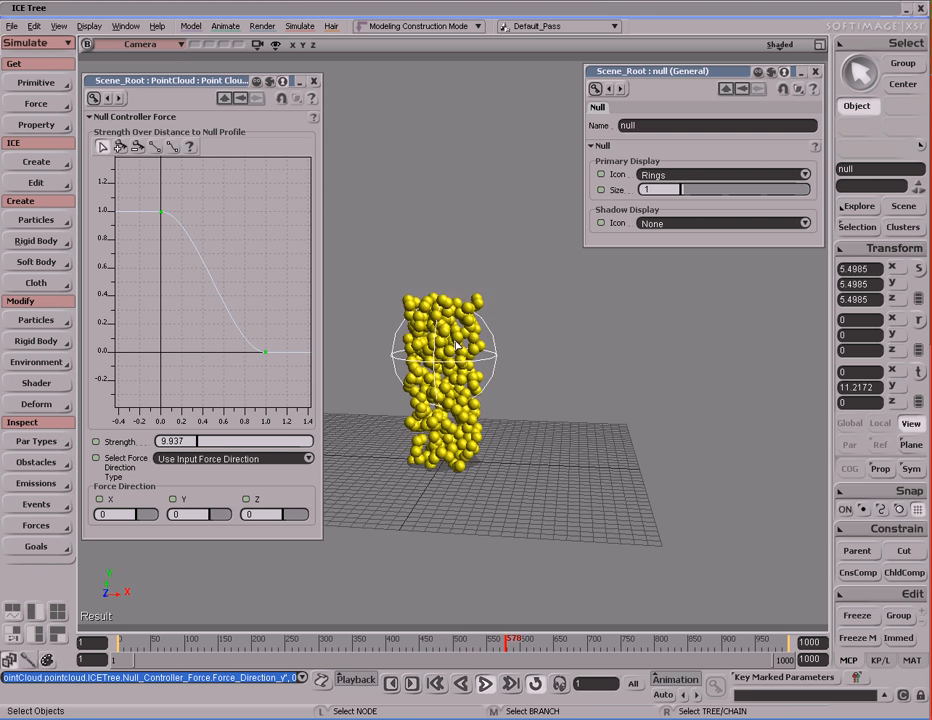
pyautogui.doubleClick(118, 514)
pyautogui.write('1')
pyautogui.press('Return')
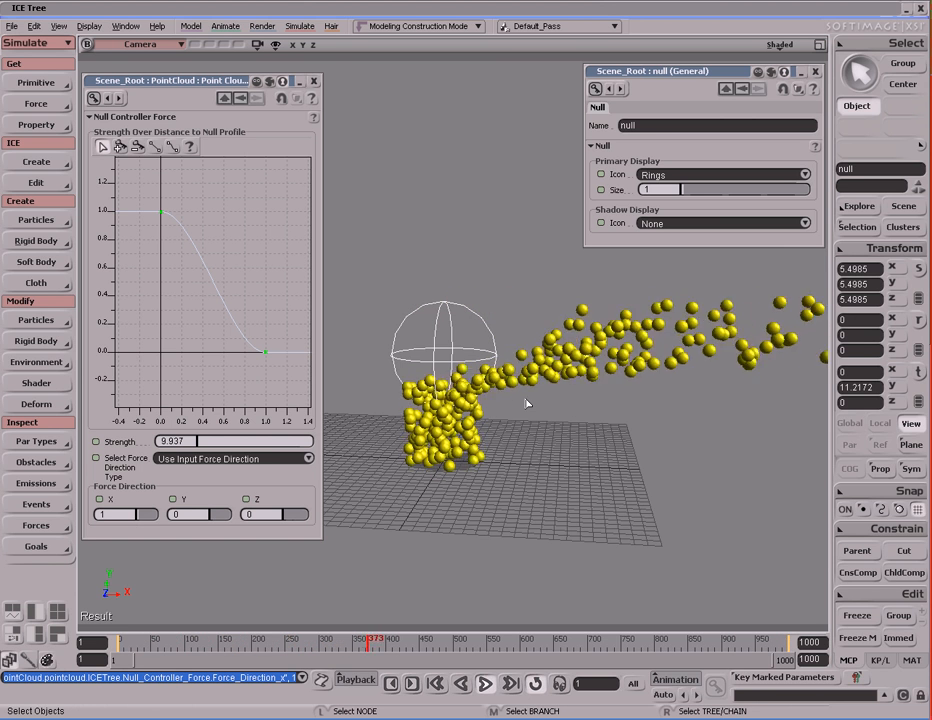
# Step: Try a Force Direction of -1 on X and view the particle stream from another angle
pyautogui.write('-1')
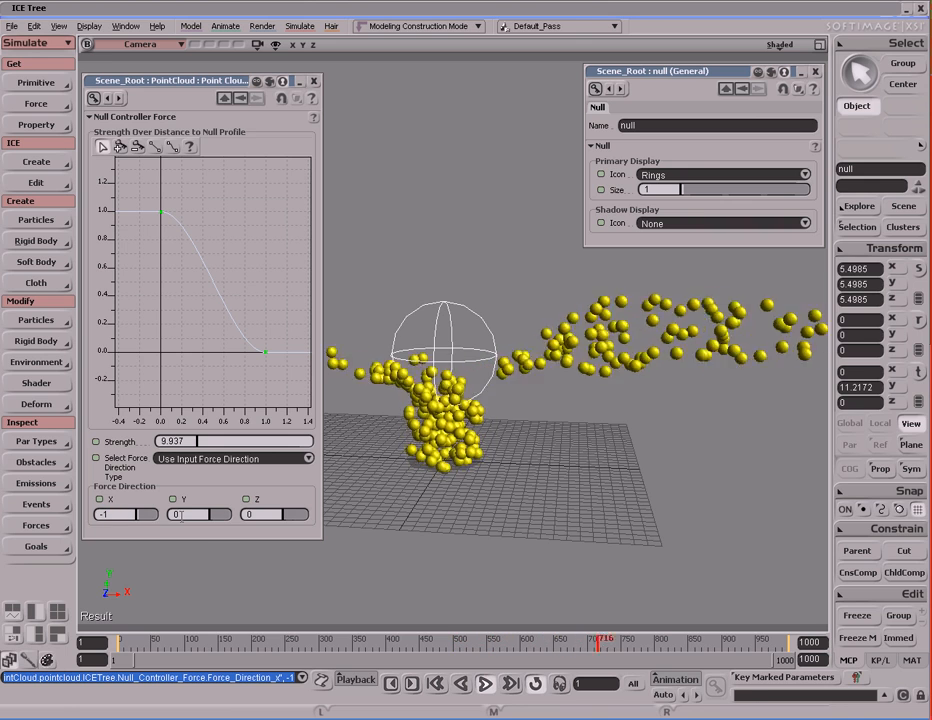
pyautogui.write('s')
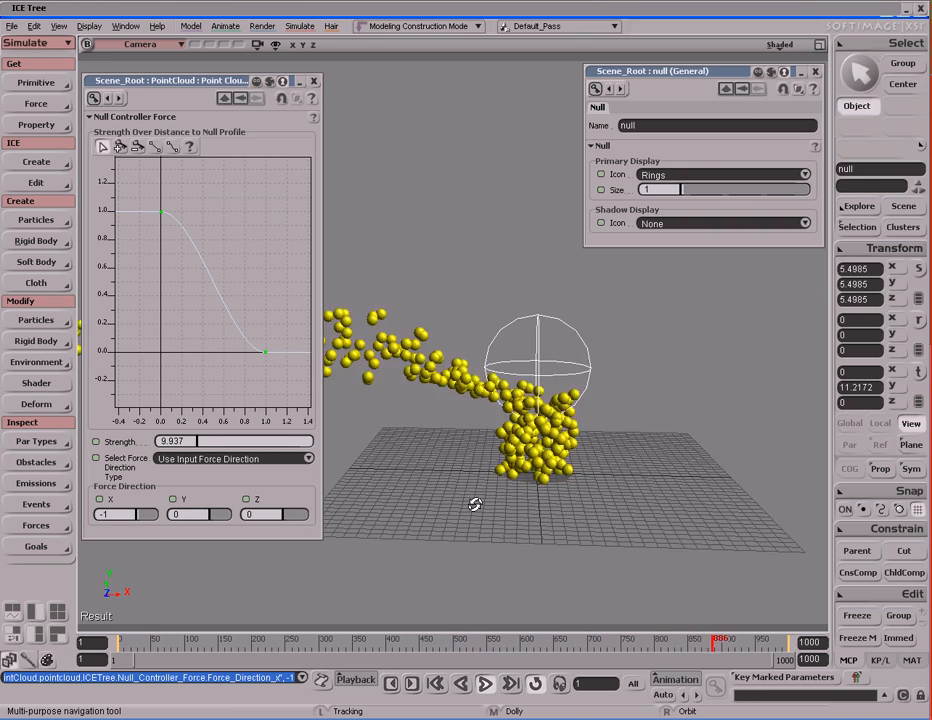
pyautogui.press('space')
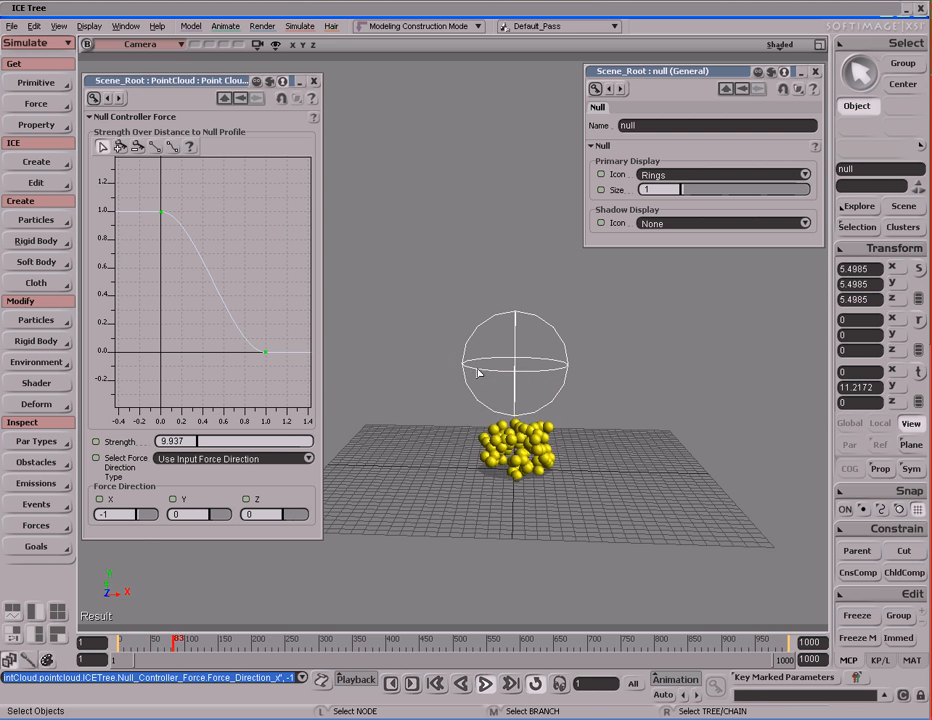
# Step: Set the Force Direction to 1 on X and 0.25 on Y
pyautogui.click(124, 514)
pyautogui.write('1')
pyautogui.click(197, 514)
pyautogui.write('0.25')
pyautogui.press('Return')
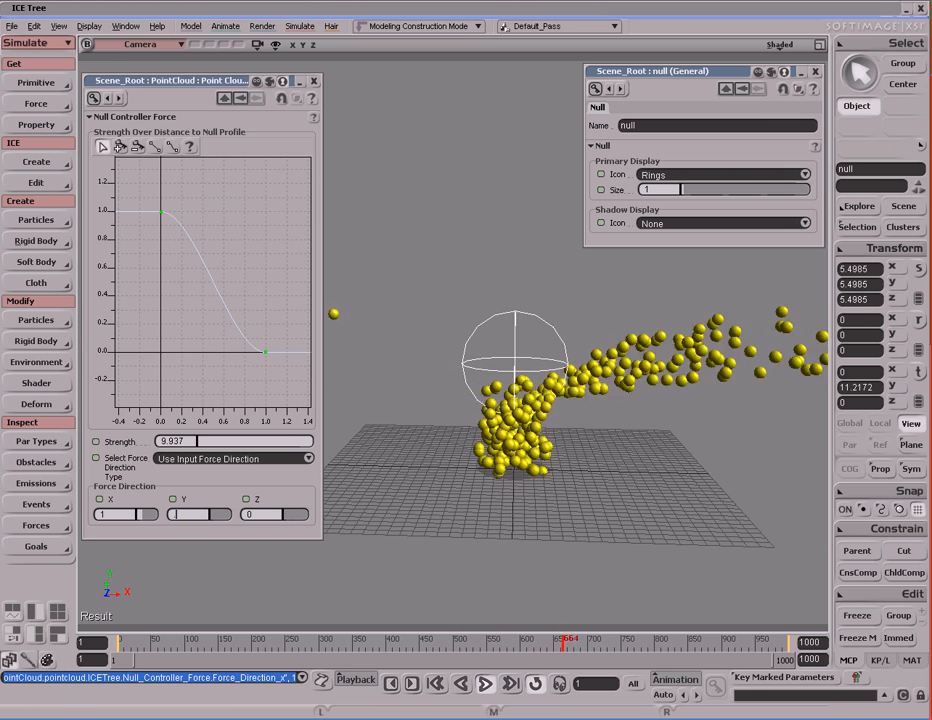
# Step: Raise the Y Force Direction to about 1.724 and close the Null Controller Force properties
pyautogui.press('s')
pyautogui.moveTo(647, 437); pyautogui.dragTo(541, 445)
pyautogui.press('space')
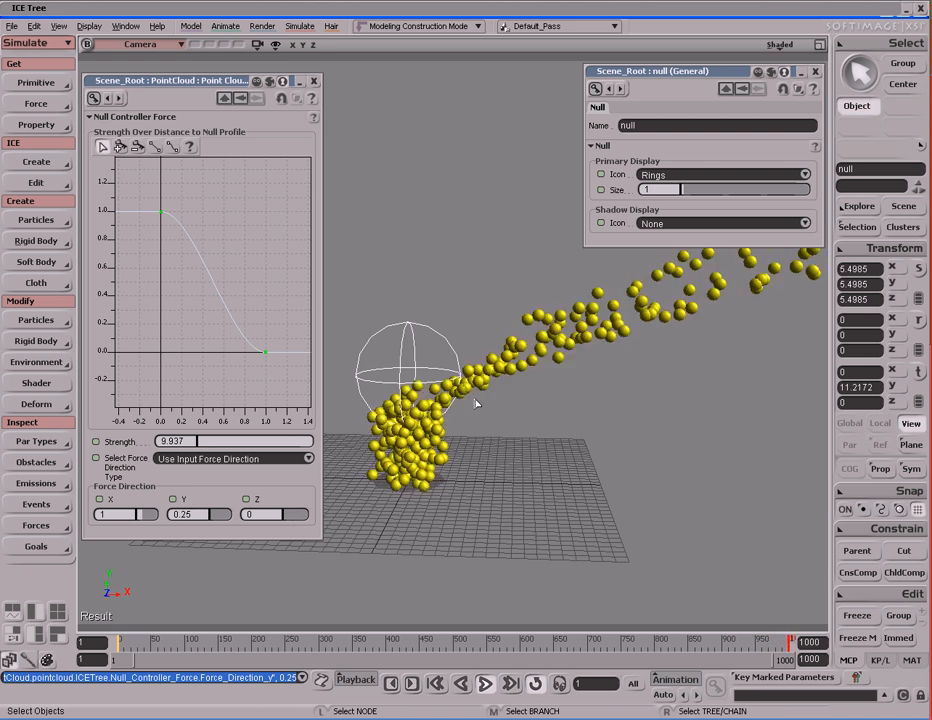
pyautogui.moveTo(210, 522)
pyautogui.mouseDown()
pyautogui.moveTo(222, 522)
pyautogui.moveTo(214, 516)
pyautogui.mouseUp()
pyautogui.click(314, 81)
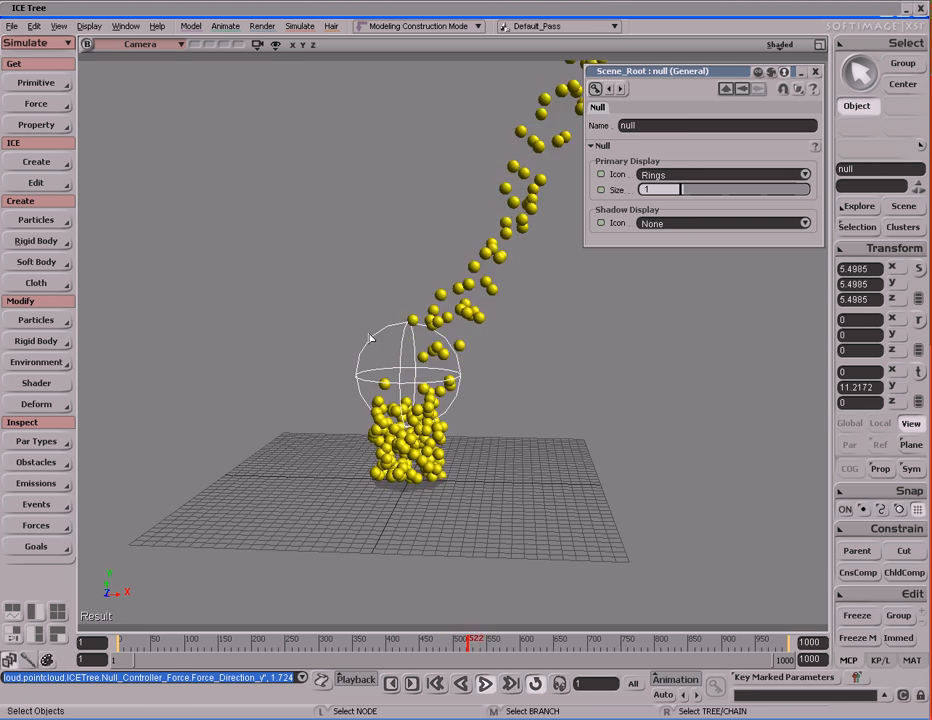
# Step: Delete the null from the scene, close its properties and bring back the ICE tree
pyautogui.press('Delete')
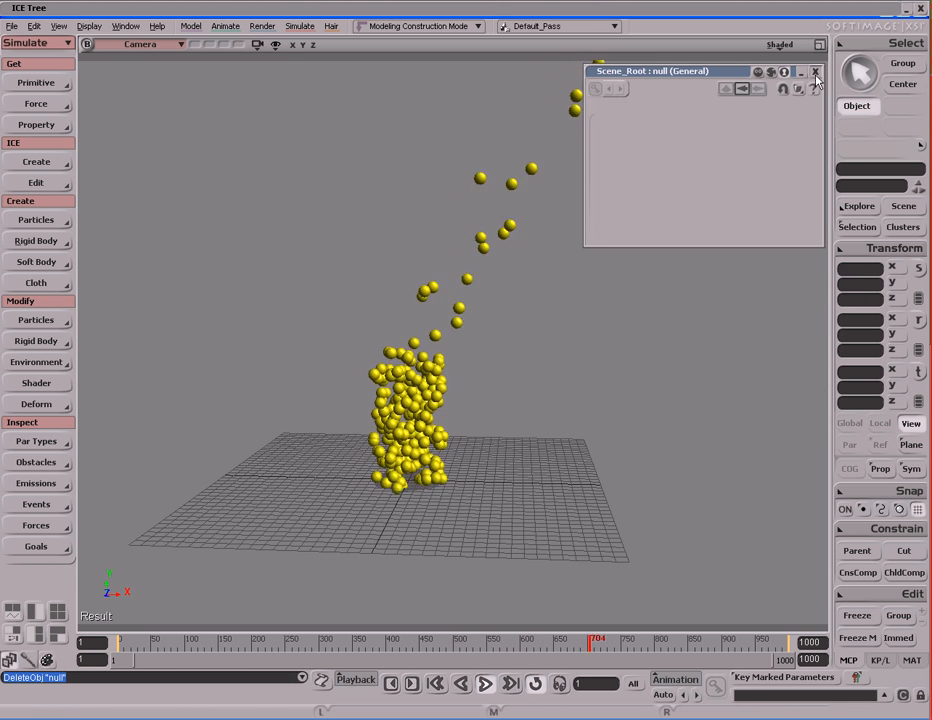
pyautogui.click(495, 13)
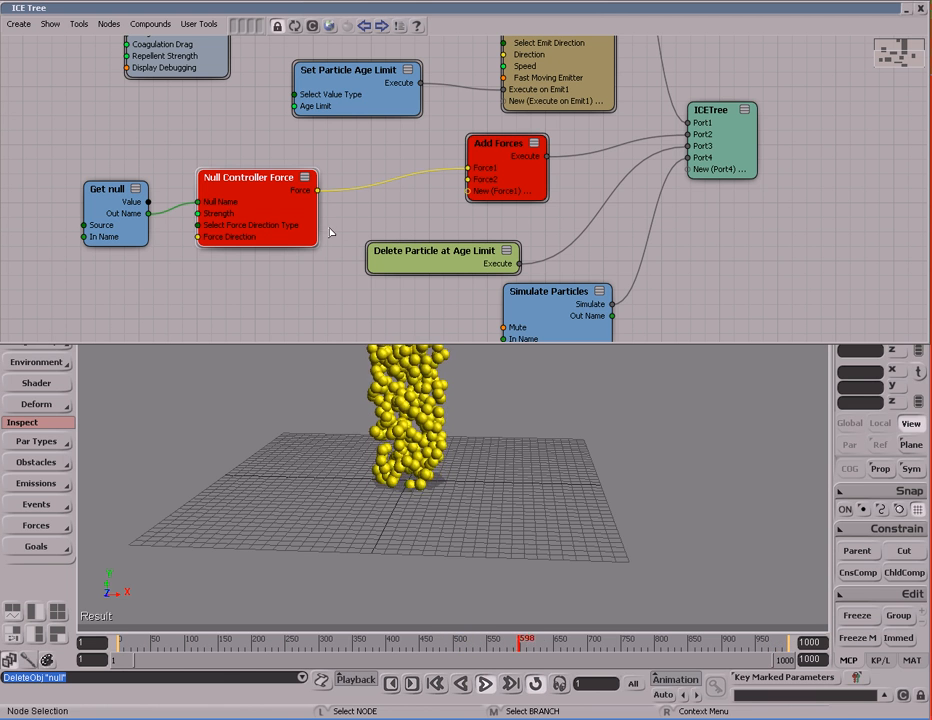
pyautogui.moveTo(105, 145); pyautogui.dragTo(146, 181)
pyautogui.moveTo(248, 267); pyautogui.dragTo(256, 264)
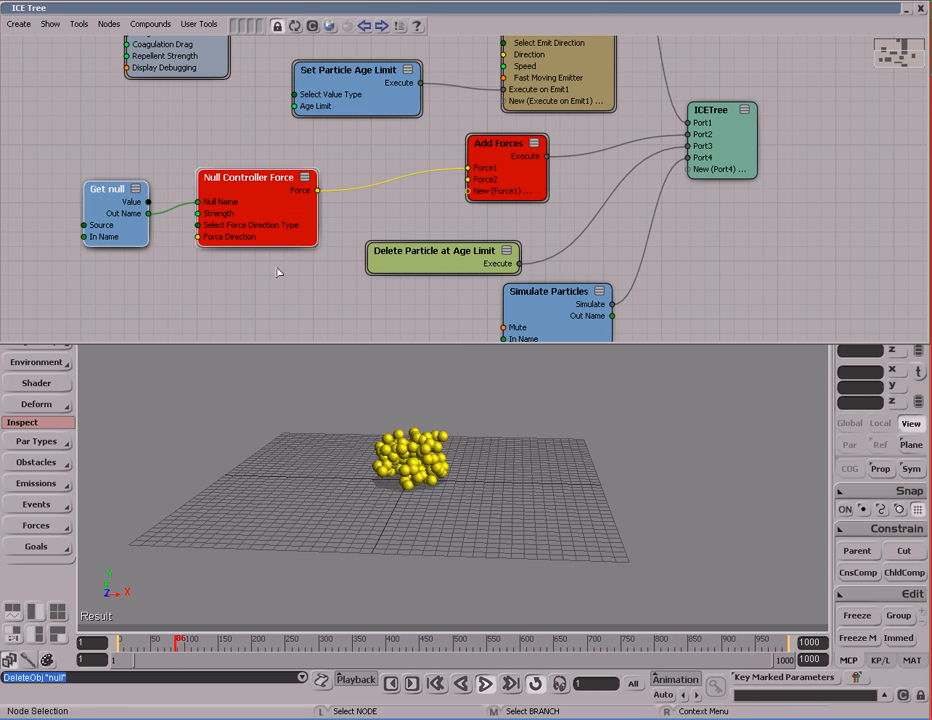
# Step: Replace the Get null and Null Controller Force nodes with a Point Force node connected to Force1 of Add Forces
pyautogui.press('Delete')
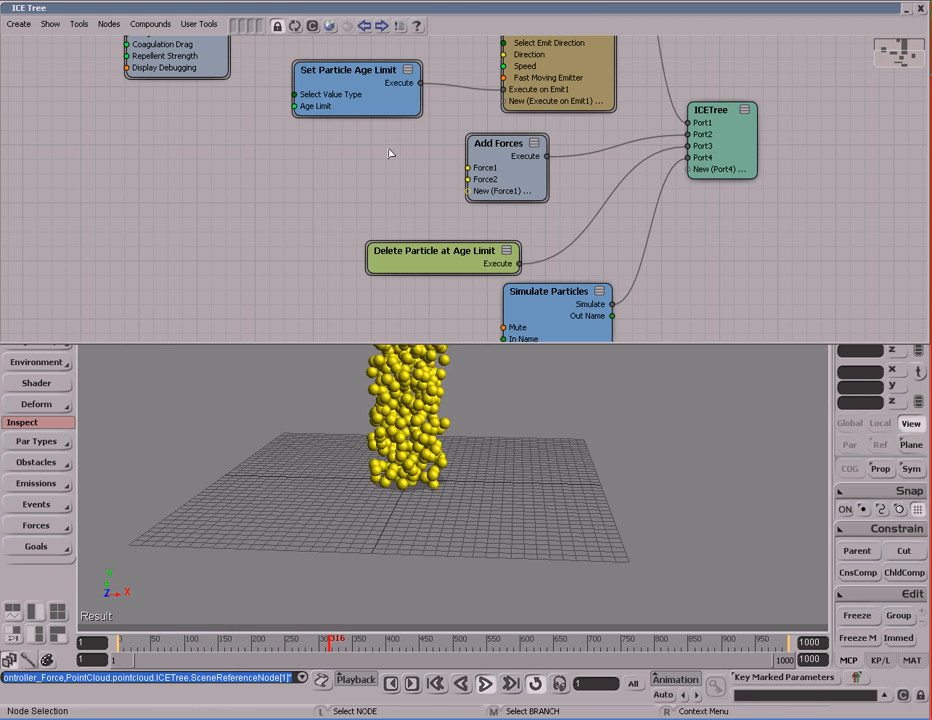
pyautogui.click(329, 26)
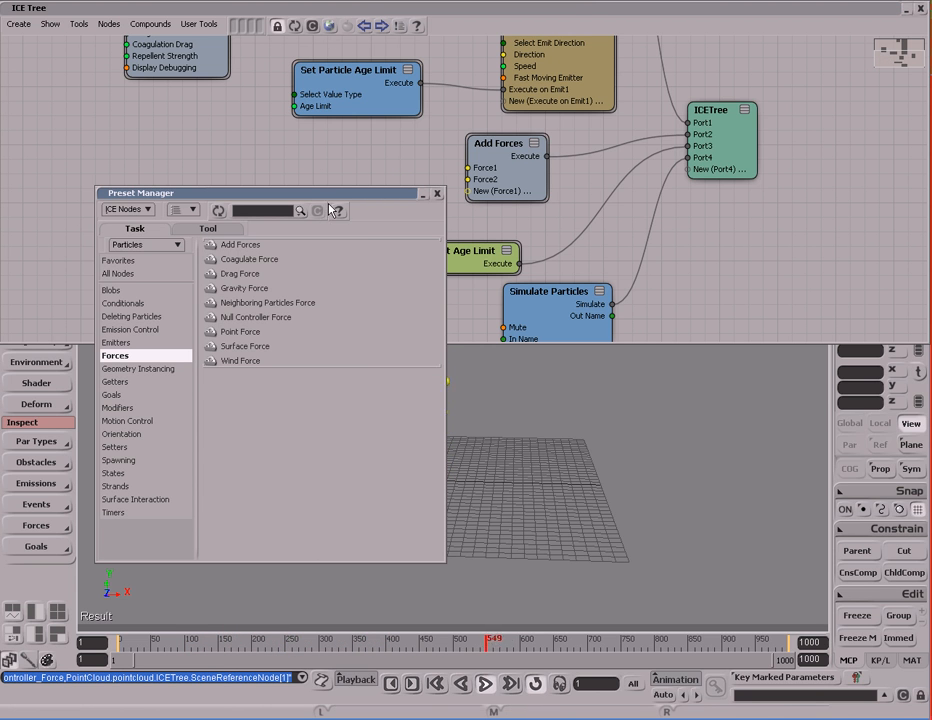
pyautogui.moveTo(234, 336); pyautogui.dragTo(262, 152)
pyautogui.click(437, 193)
pyautogui.moveTo(348, 165); pyautogui.dragTo(468, 167)
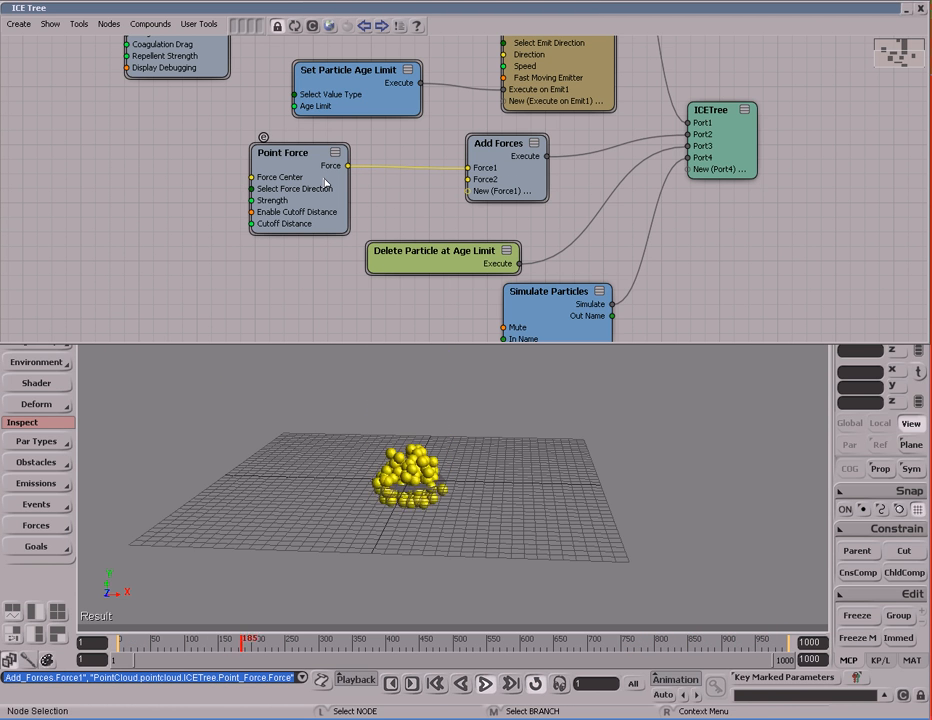
# Step: Open the Point Force properties with the ICE tree out of the way and set the Force Center to Y 5 and X 3
pyautogui.doubleClick(325, 183)
pyautogui.click(481, 420)
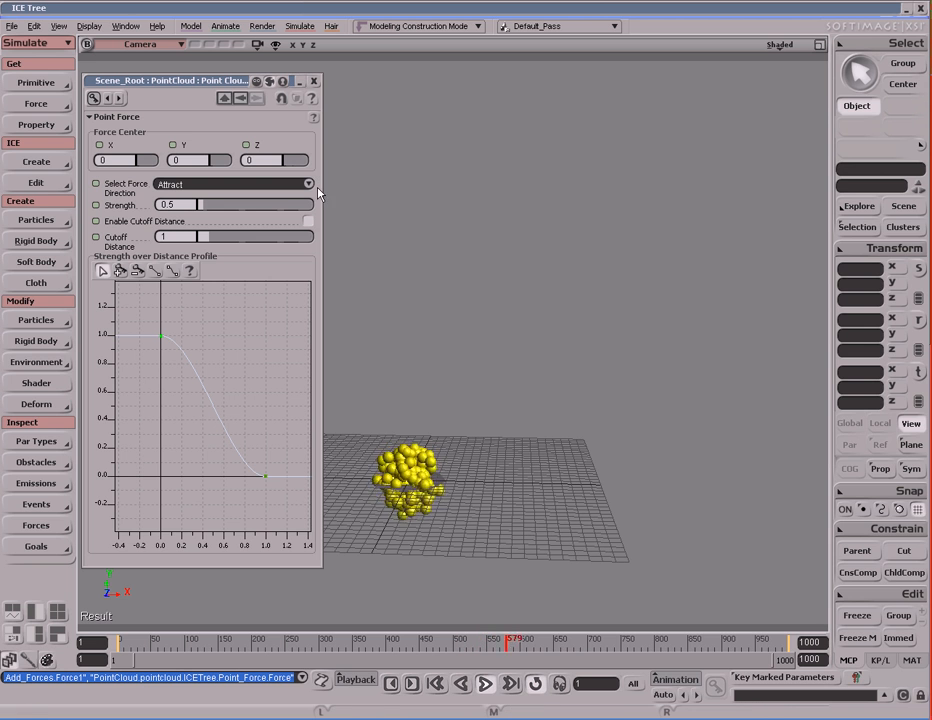
pyautogui.click(181, 161)
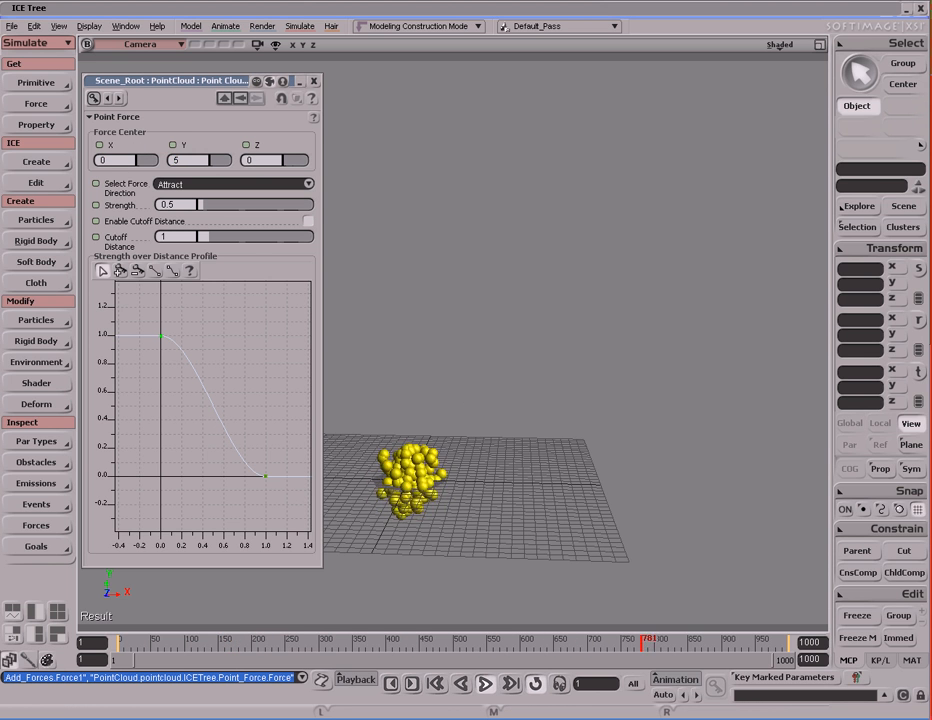
pyautogui.click(130, 161)
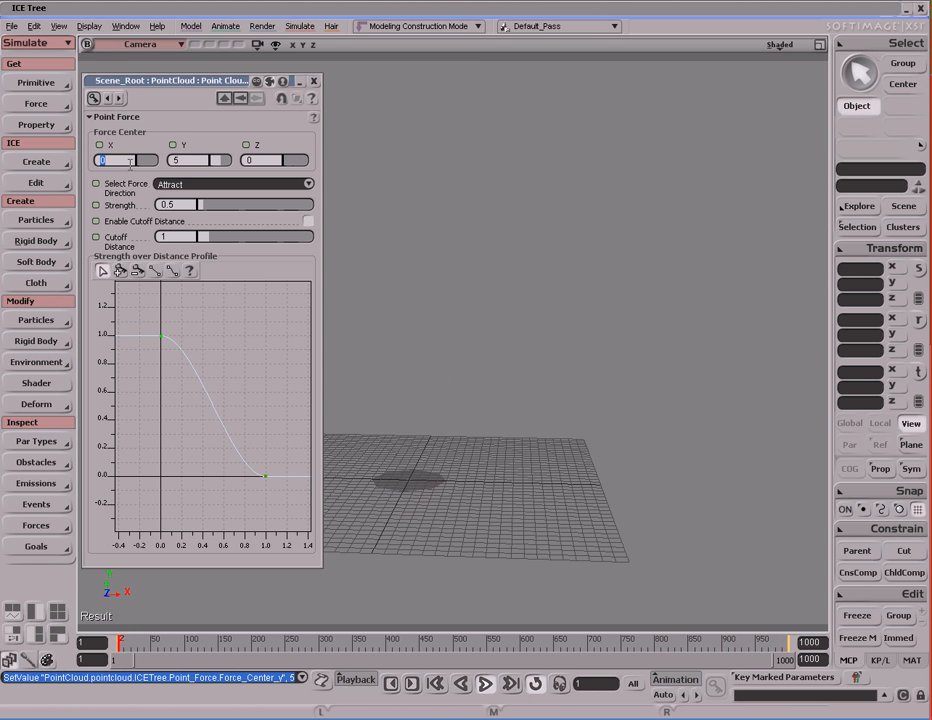
pyautogui.write('3')
pyautogui.press('Return')
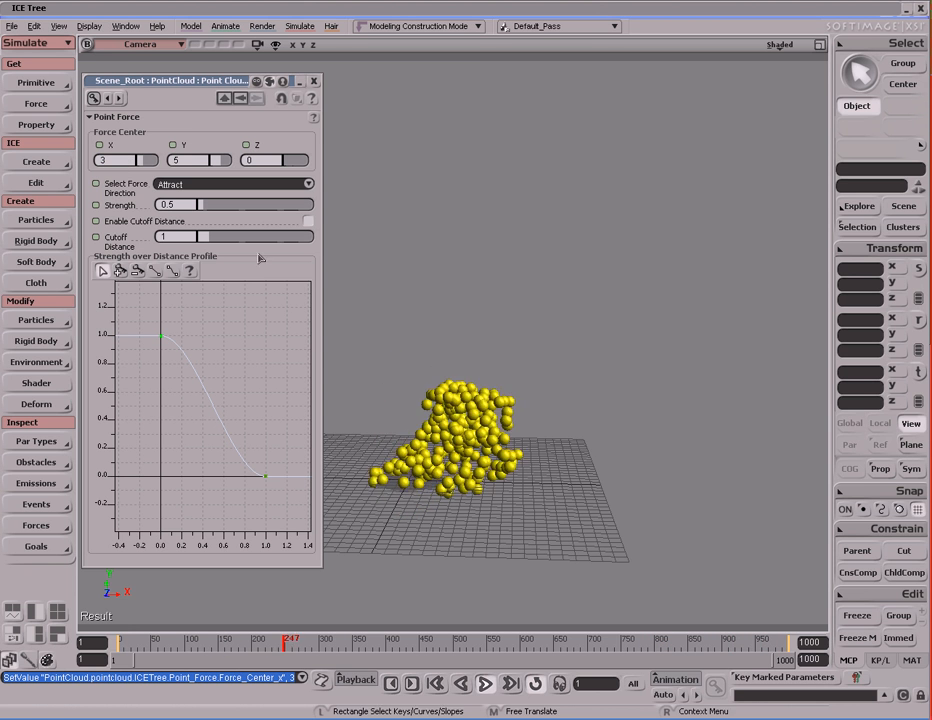
# Step: Move the Point Force's Force Center to Y 10 and X 25
pyautogui.moveTo(220, 160); pyautogui.dragTo(234, 160)
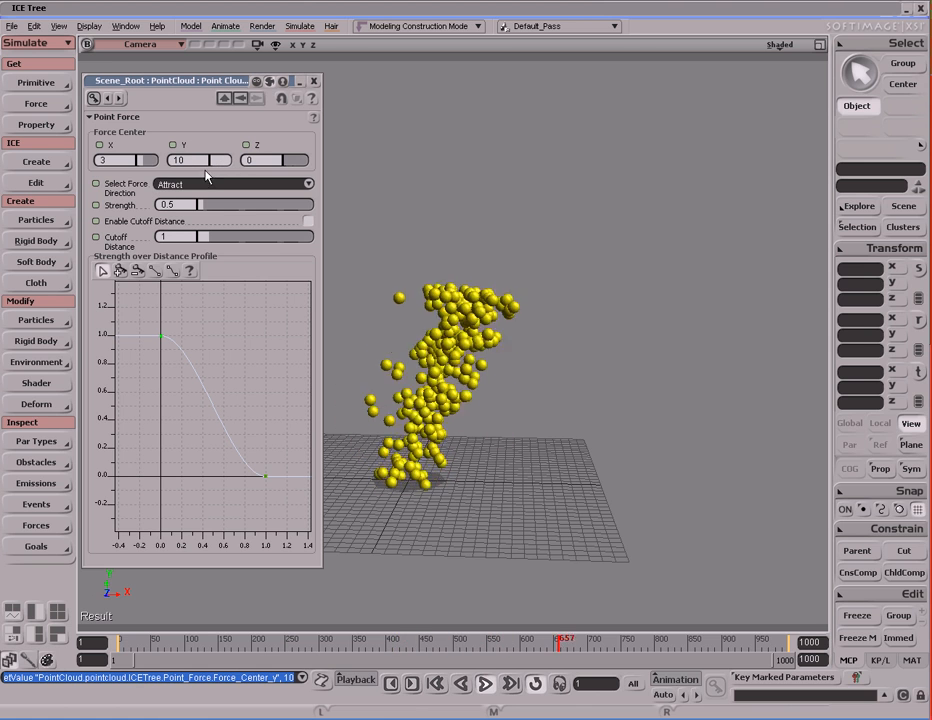
pyautogui.click(130, 160)
pyautogui.write('25')
pyautogui.press('Return')
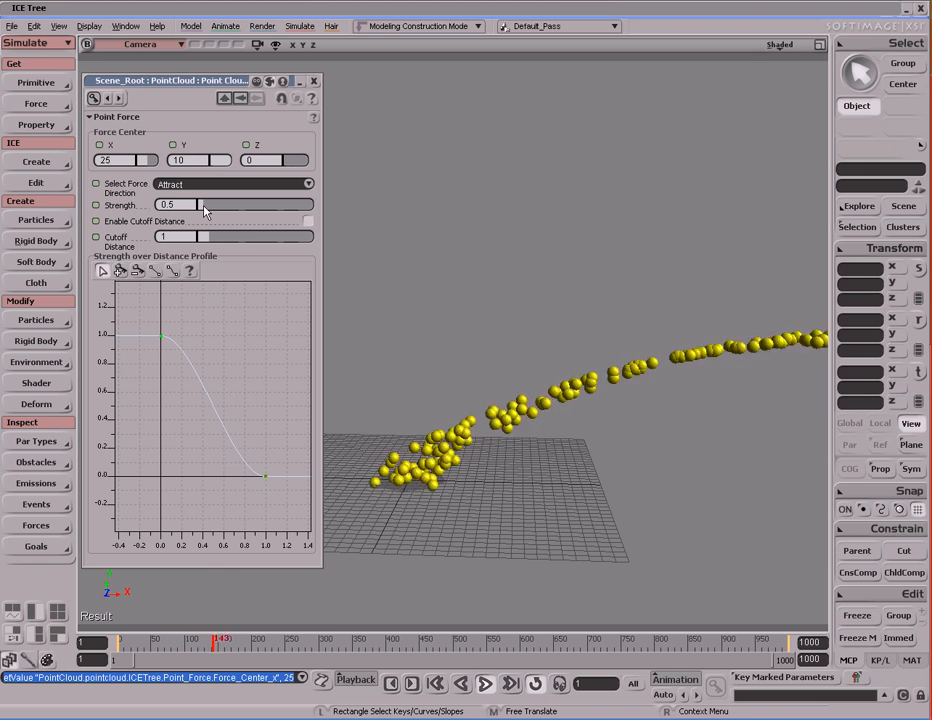
# Step: Try a Point Force Strength of about 2.264 and orbit around the particle stream to examine its path
pyautogui.moveTo(205, 210); pyautogui.dragTo(226, 215)
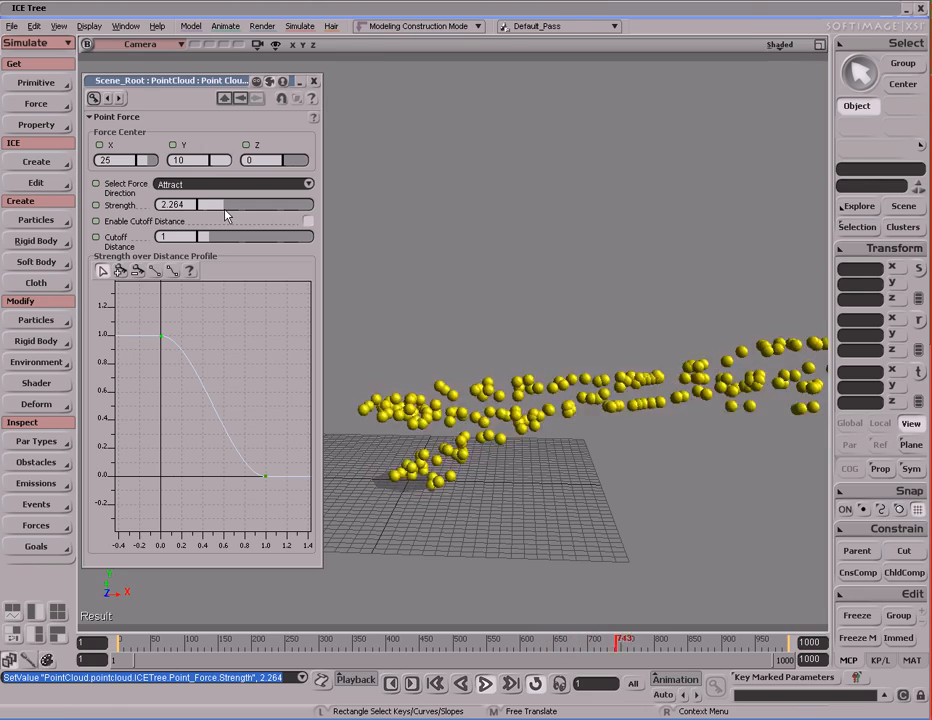
pyautogui.press('s')
pyautogui.moveTo(566, 410); pyautogui.dragTo(638, 450, button='right')
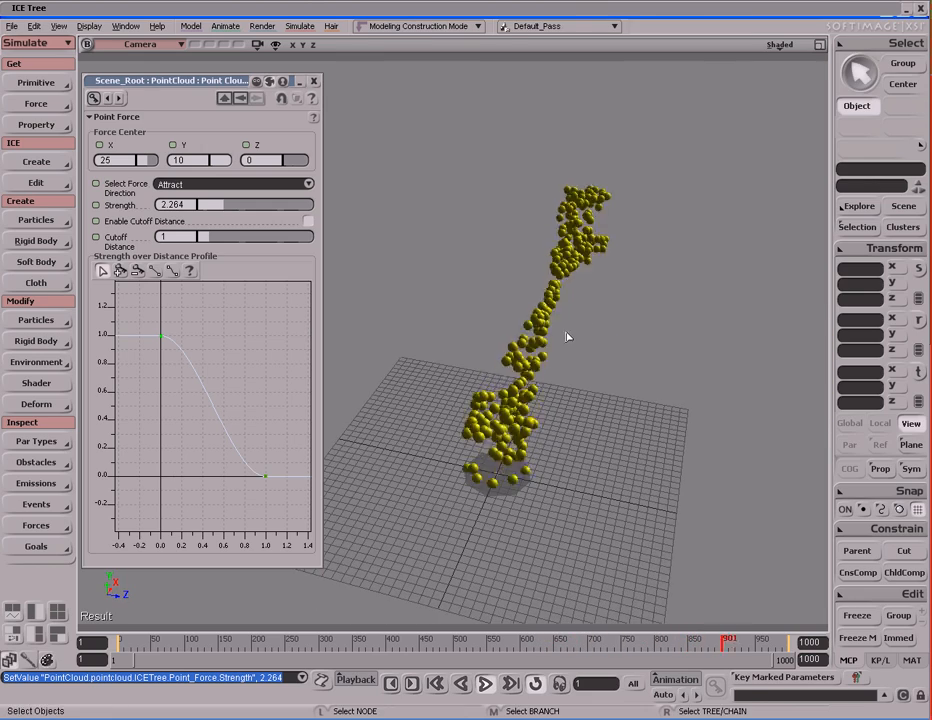
pyautogui.press('s')
pyautogui.moveTo(560, 320)
pyautogui.mouseDown(button='right')
pyautogui.moveTo(572, 329)
pyautogui.moveTo(560, 327)
pyautogui.mouseUp(button='right')
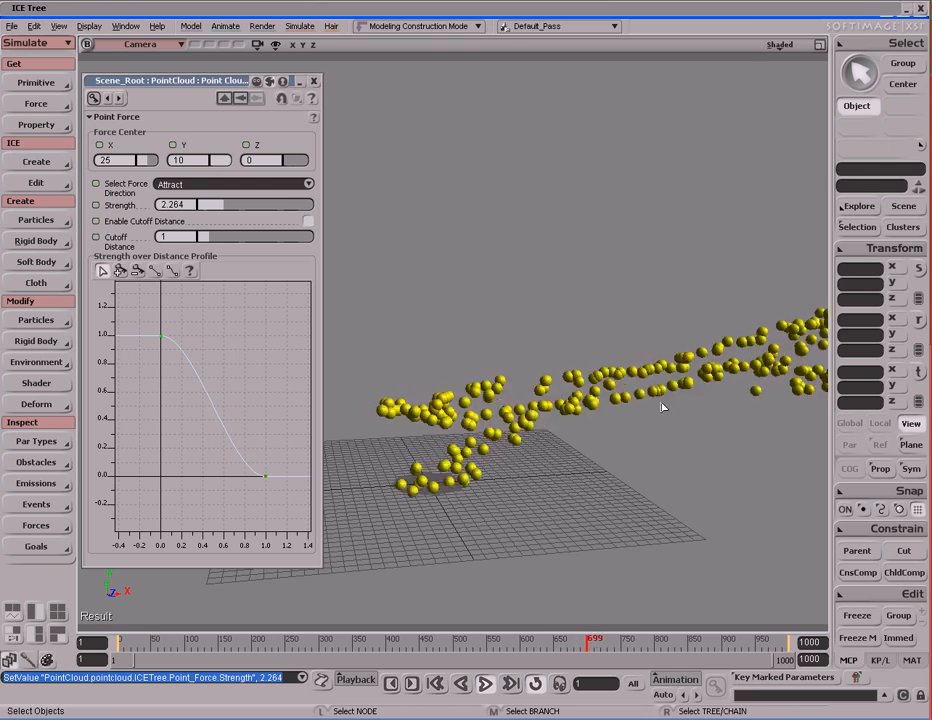
pyautogui.press('s')
pyautogui.moveTo(558, 331); pyautogui.dragTo(555, 342, button='right')
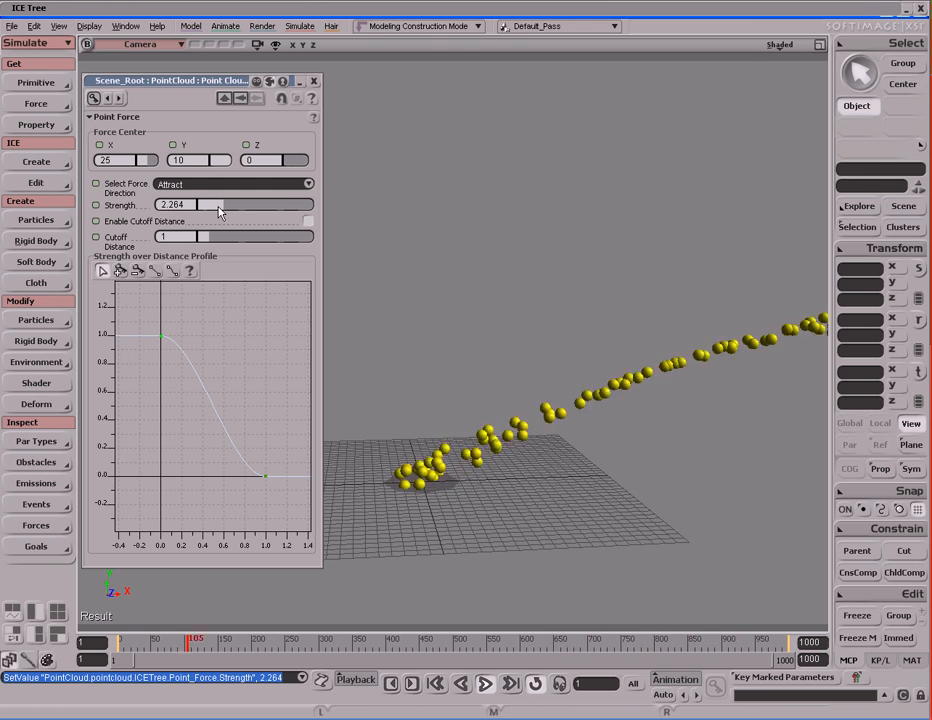
# Step: Try a Point Force Strength of about 0.377 with the force direction switched to Repel
pyautogui.moveTo(224, 211); pyautogui.dragTo(208, 212)
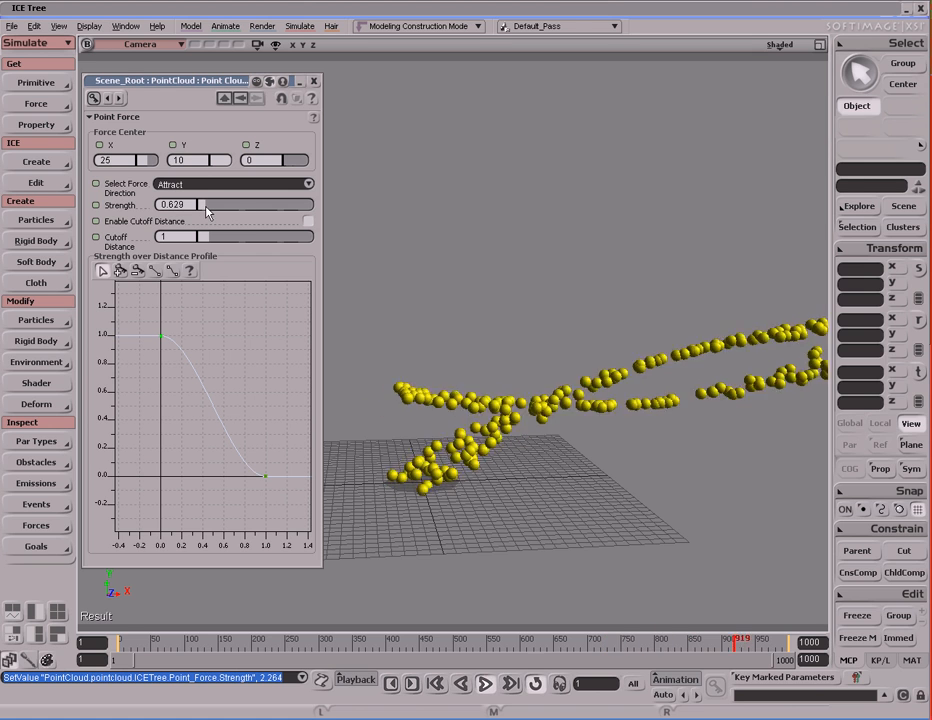
pyautogui.moveTo(203, 211); pyautogui.dragTo(202, 212)
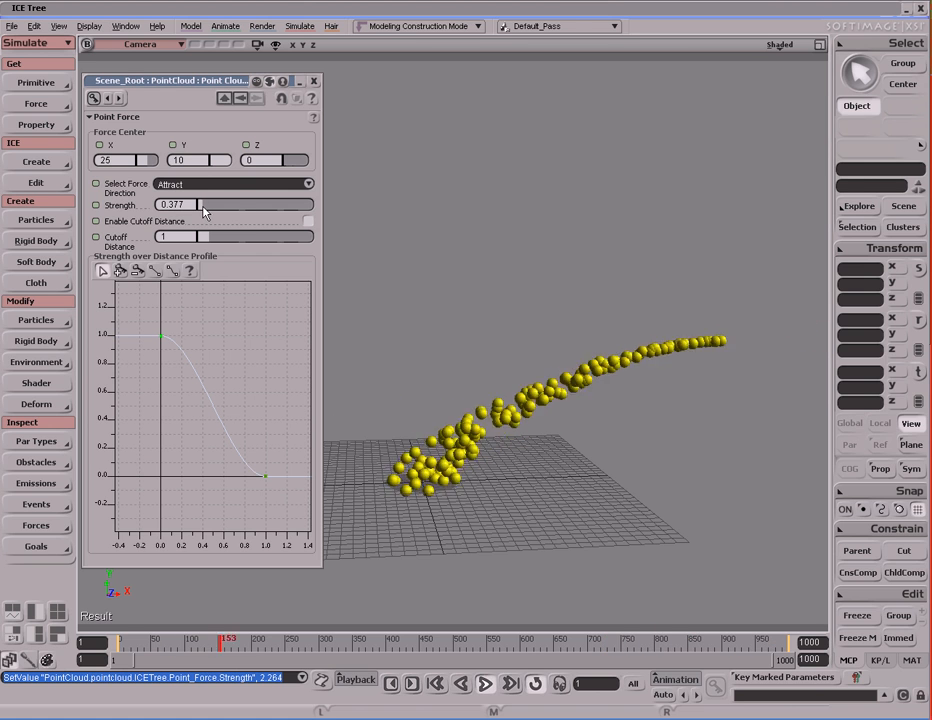
pyautogui.click(228, 186)
pyautogui.click(228, 196)
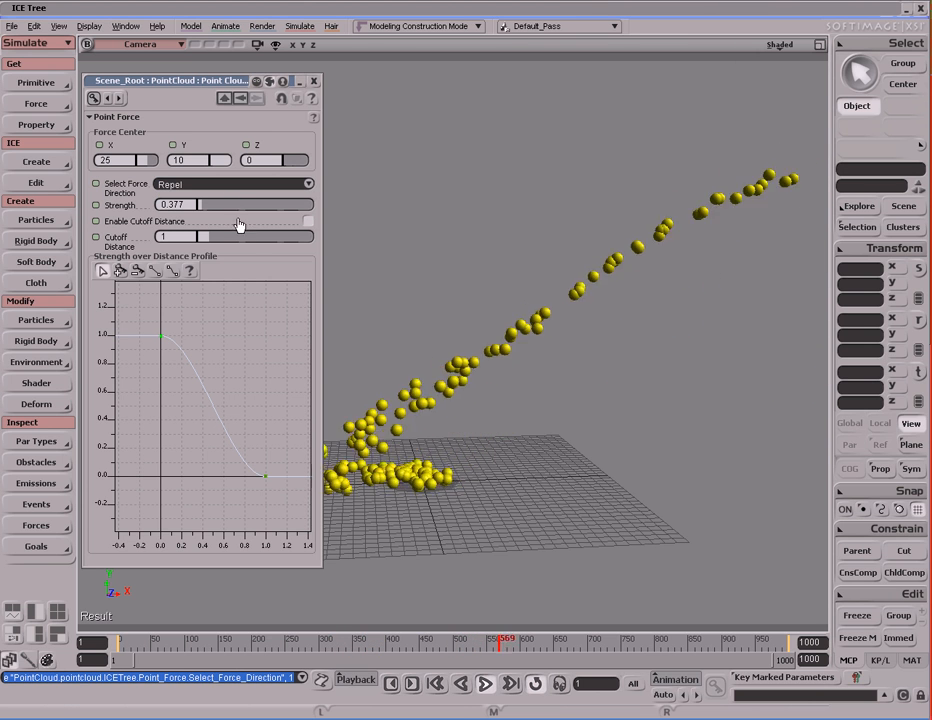
pyautogui.press('s')
pyautogui.moveTo(477, 408)
pyautogui.mouseDown(button='right')
pyautogui.moveTo(458, 406)
pyautogui.moveTo(510, 404)
pyautogui.moveTo(485, 404)
pyautogui.mouseUp(button='right')
pyautogui.press('space')
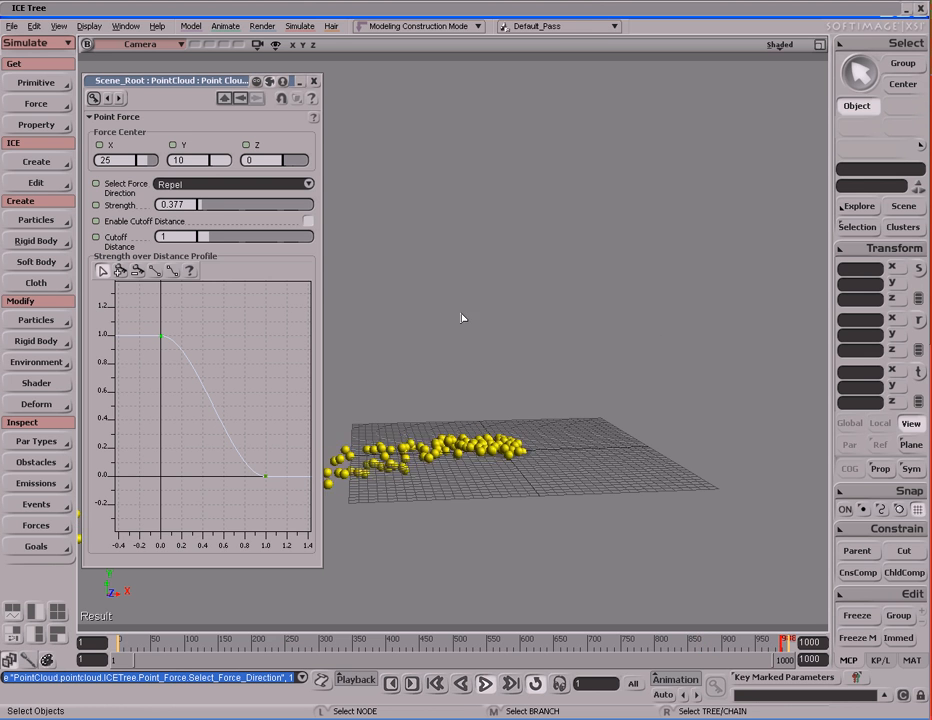
# Step: Reduce the Strength to about 0.123, switch the force direction back to Attract and fine-tune the Strength to about 0.252
pyautogui.moveTo(202, 206); pyautogui.dragTo(227, 214)
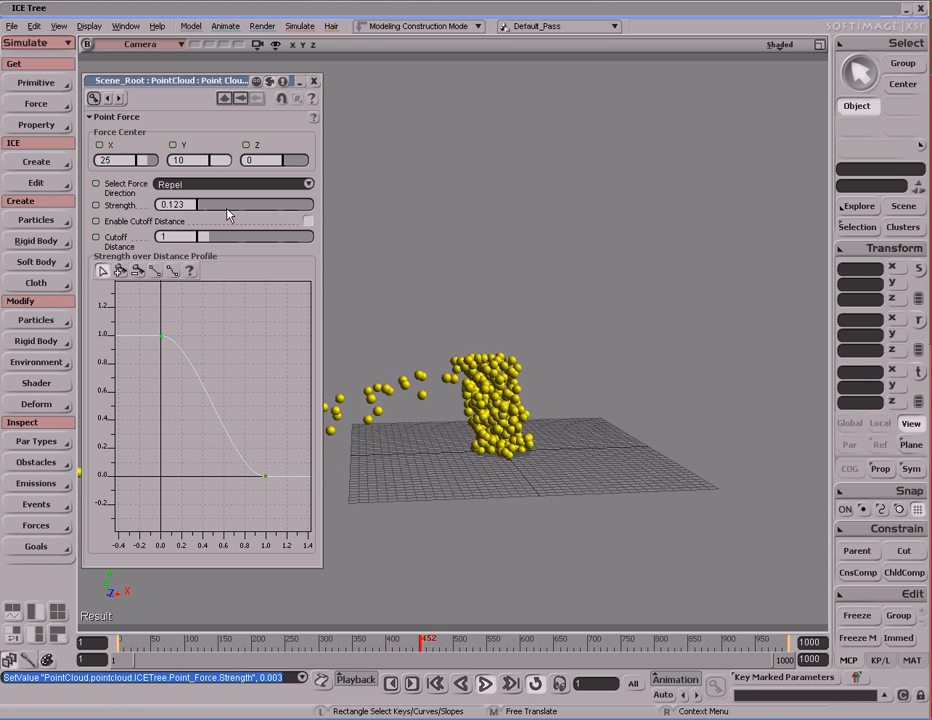
pyautogui.click(226, 184)
pyautogui.click(205, 173)
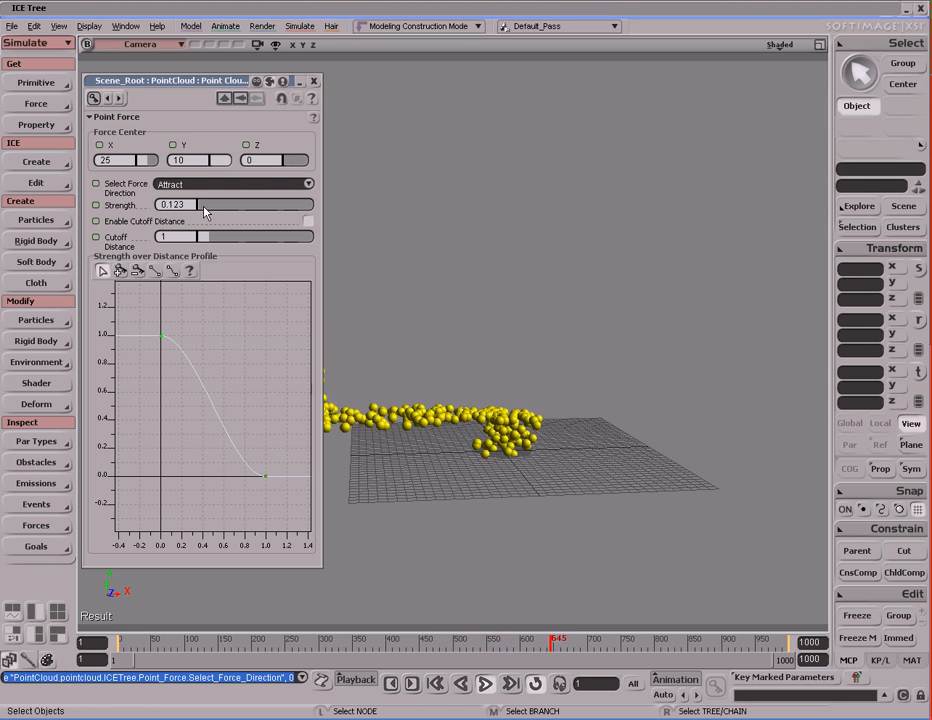
pyautogui.moveTo(202, 207); pyautogui.dragTo(200, 207)
pyautogui.press('s')
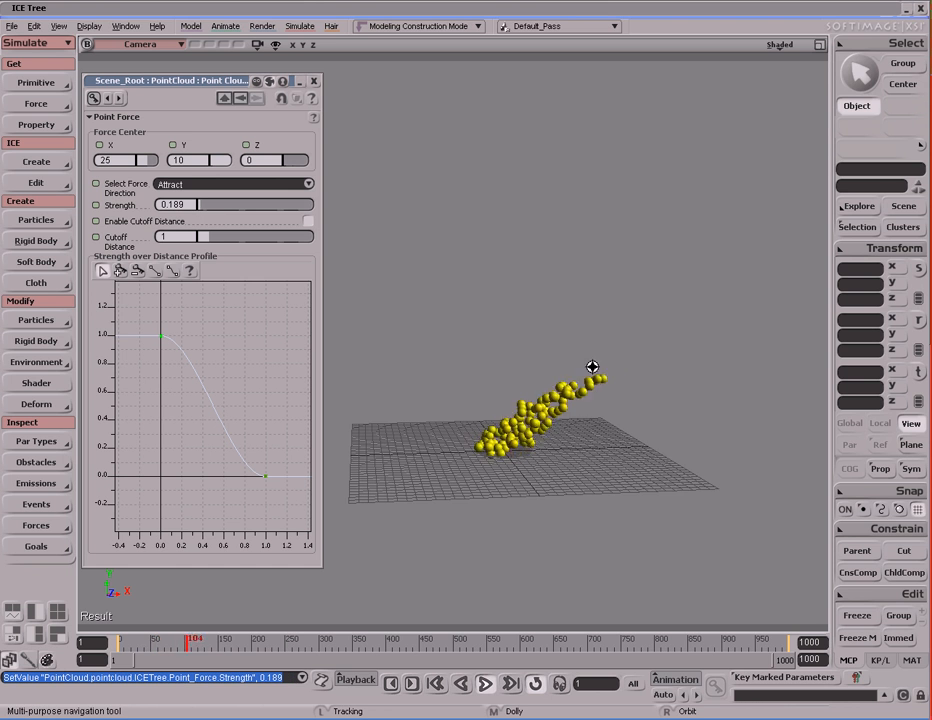
pyautogui.moveTo(632, 347); pyautogui.dragTo(531, 372)
pyautogui.moveTo(531, 372); pyautogui.dragTo(508, 350, button='right')
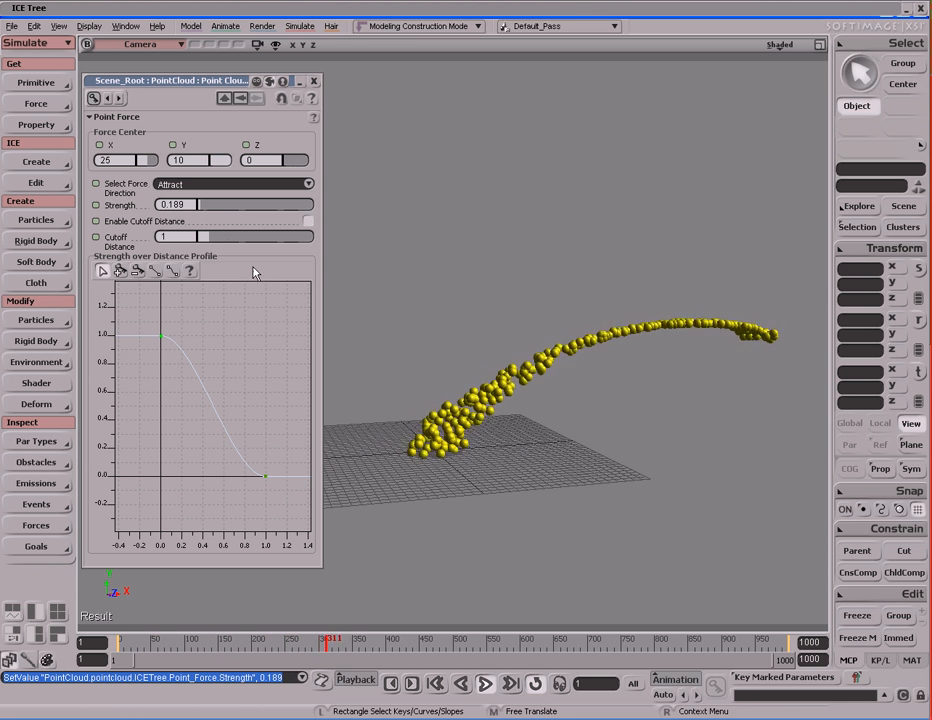
pyautogui.moveTo(200, 207); pyautogui.dragTo(201, 208)
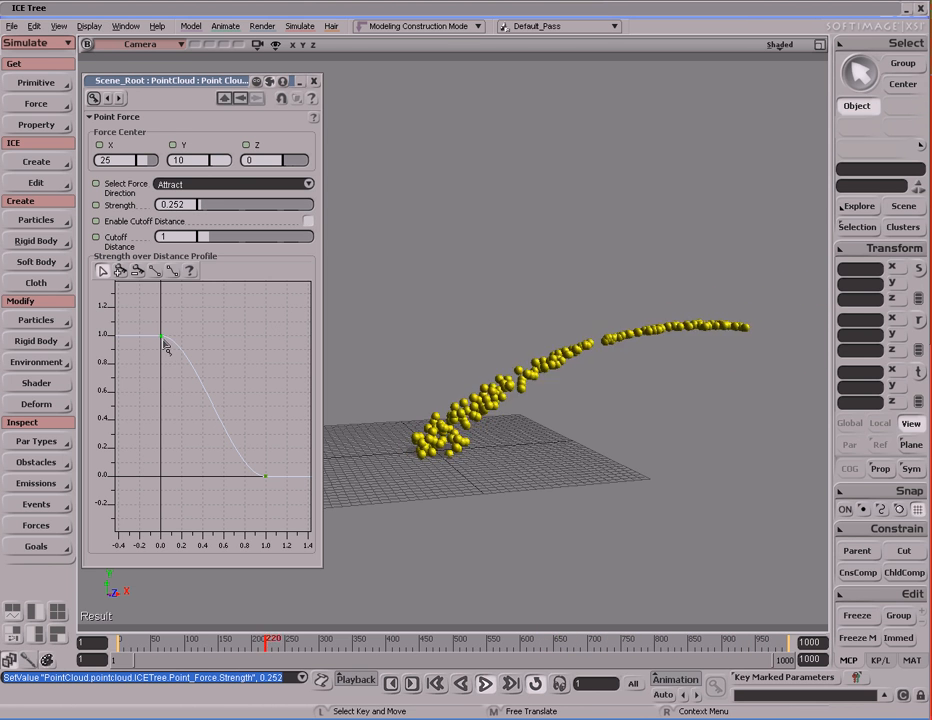
# Step: Lower the first key of the Strength over Distance Profile to about 0.16 and enable a Cutoff Distance of 100
pyautogui.moveTo(163, 342); pyautogui.dragTo(168, 458)
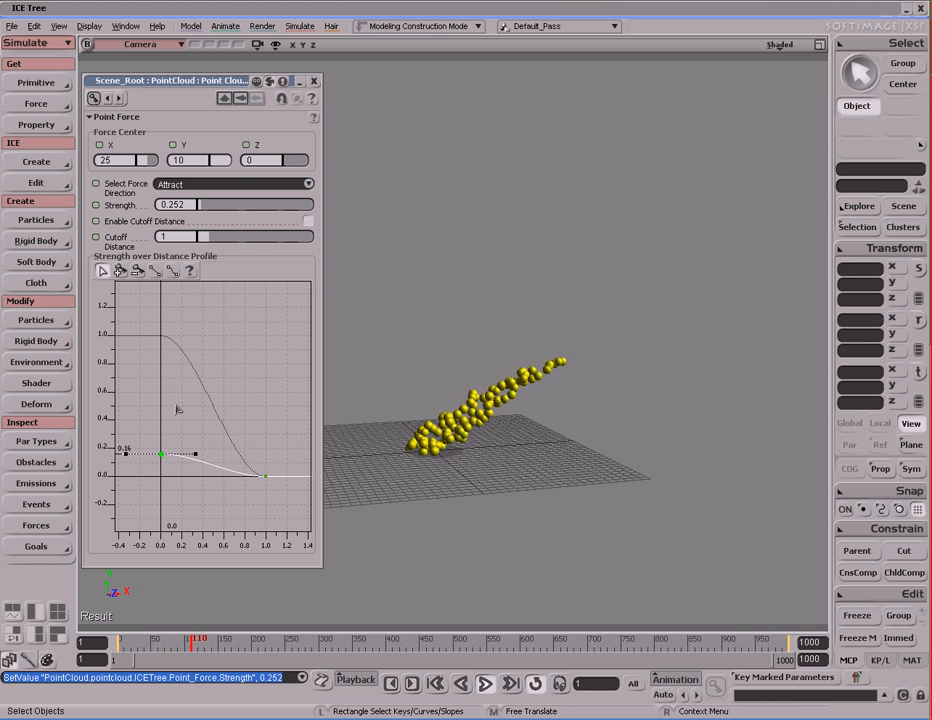
pyautogui.click(308, 220)
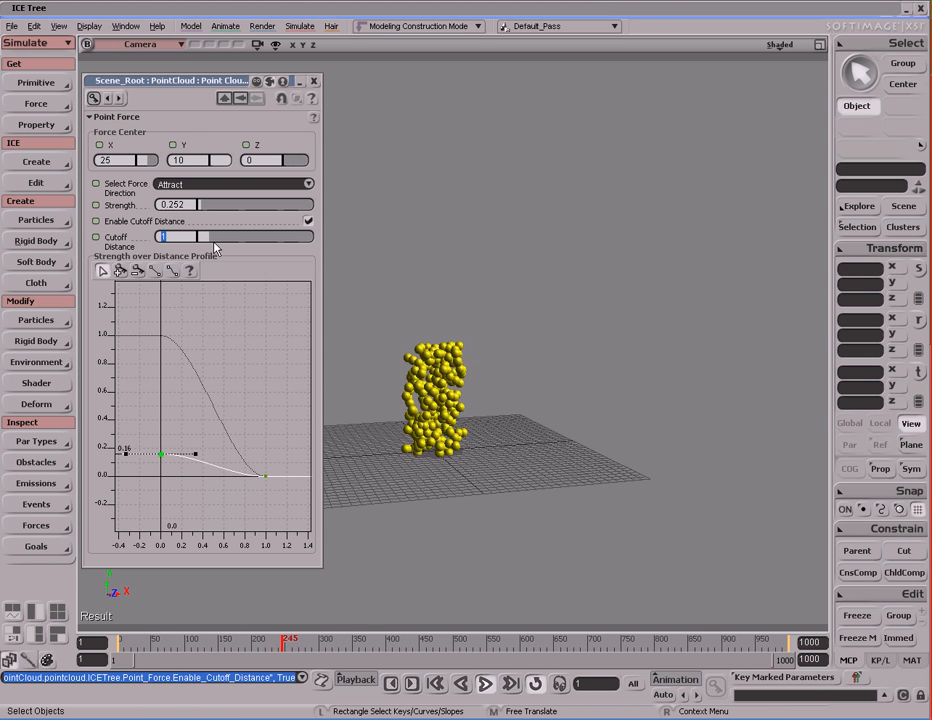
pyautogui.moveTo(211, 240); pyautogui.dragTo(253, 240)
pyautogui.moveTo(310, 241); pyautogui.dragTo(312, 241)
pyautogui.doubleClick(182, 238)
pyautogui.press('Return')
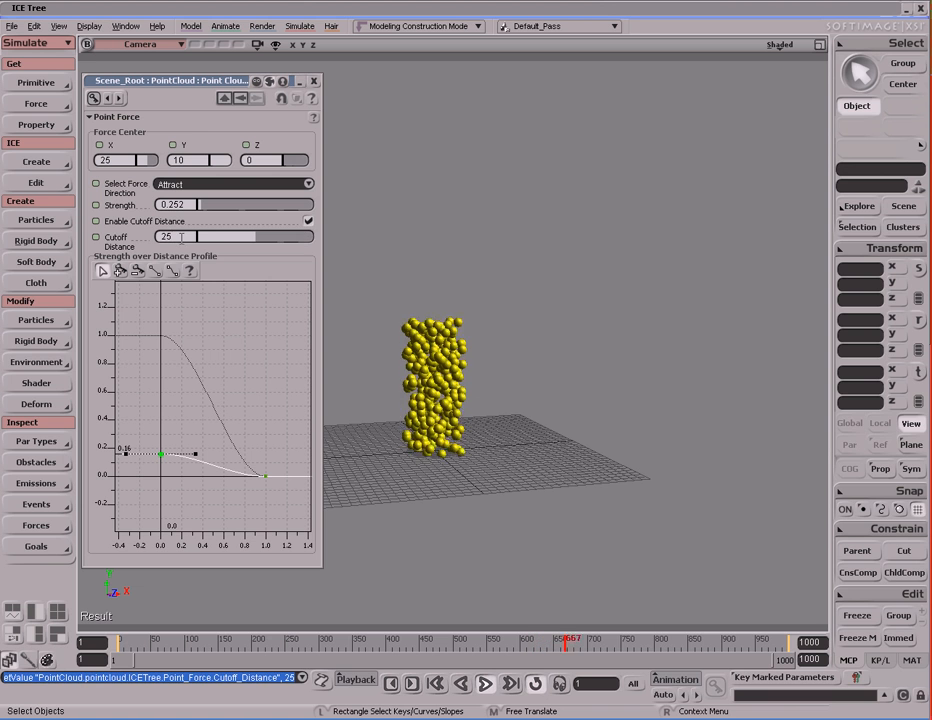
pyautogui.write('100')
pyautogui.press('Return')
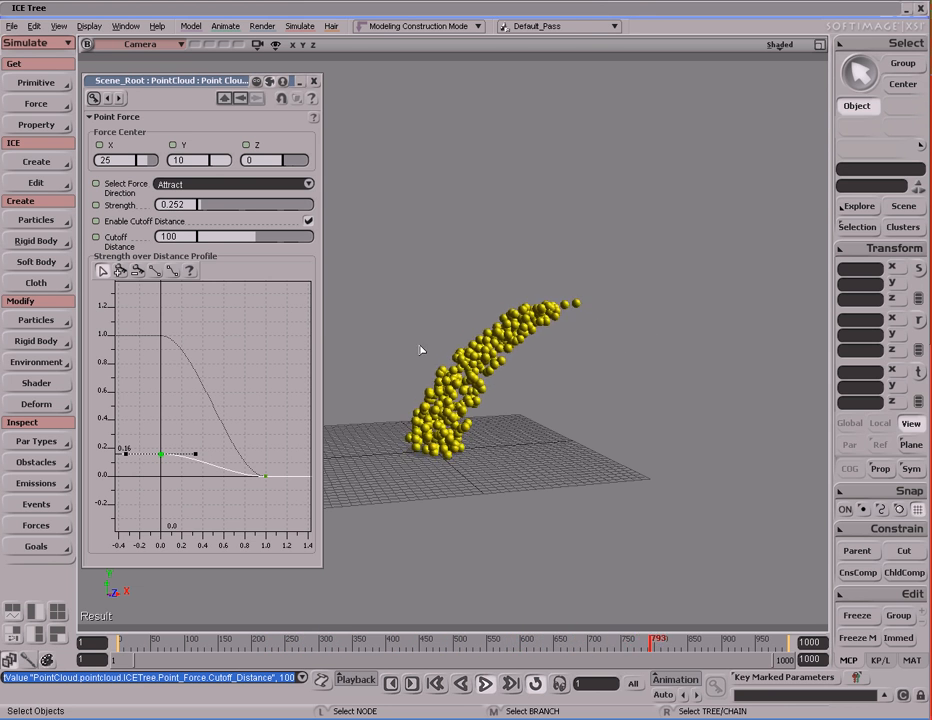
# Step: Examine the bending particle stream from a closer, different angle and close the Point Force properties
pyautogui.press('s')
pyautogui.moveTo(386, 221); pyautogui.dragTo(391, 208)
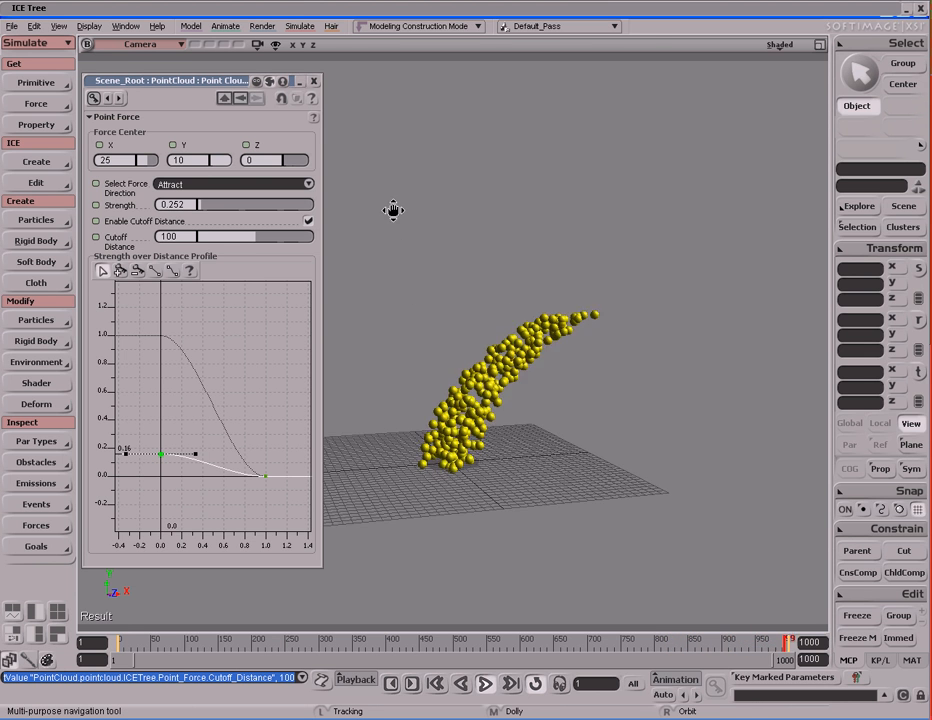
pyautogui.moveTo(391, 208); pyautogui.dragTo(418, 225, button='right')
pyautogui.moveTo(420, 227); pyautogui.dragTo(451, 252, button='middle')
pyautogui.moveTo(451, 252); pyautogui.dragTo(426, 316, button='right')
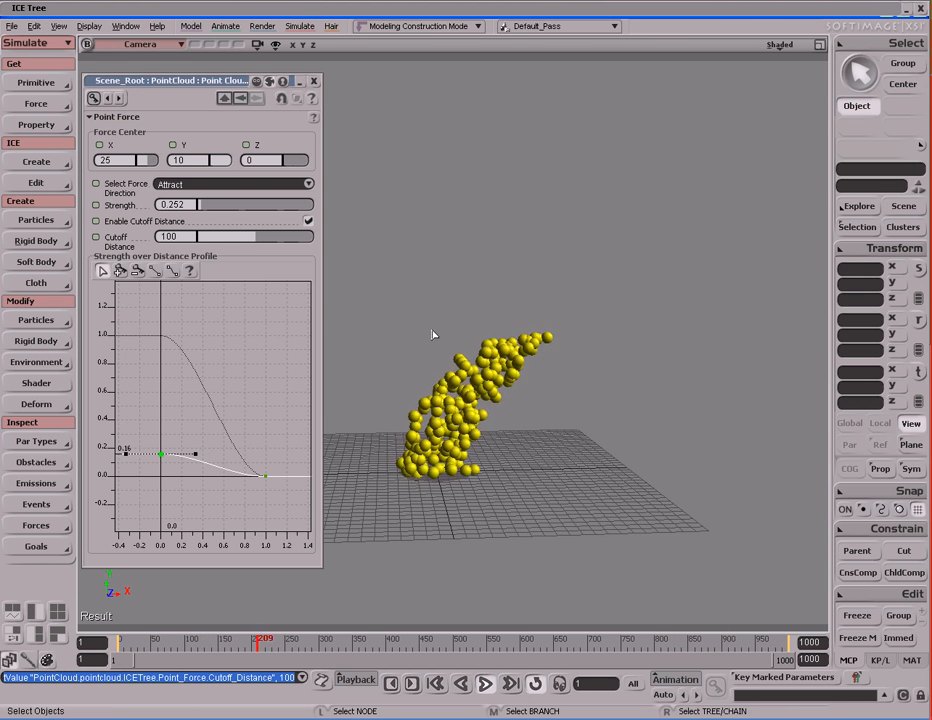
pyautogui.click(314, 81)
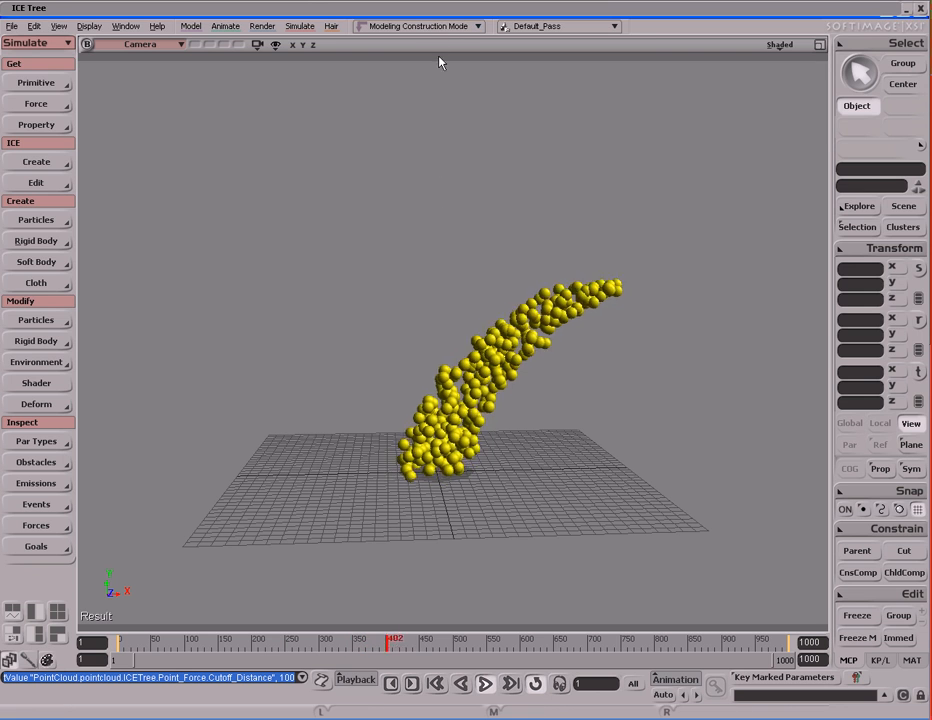
# Step: Replace the Point Force node in the ICE tree with a Surface Force node connected to Force1 of Add Forces
pyautogui.doubleClick(435, 9)
pyautogui.moveTo(208, 141); pyautogui.dragTo(322, 211)
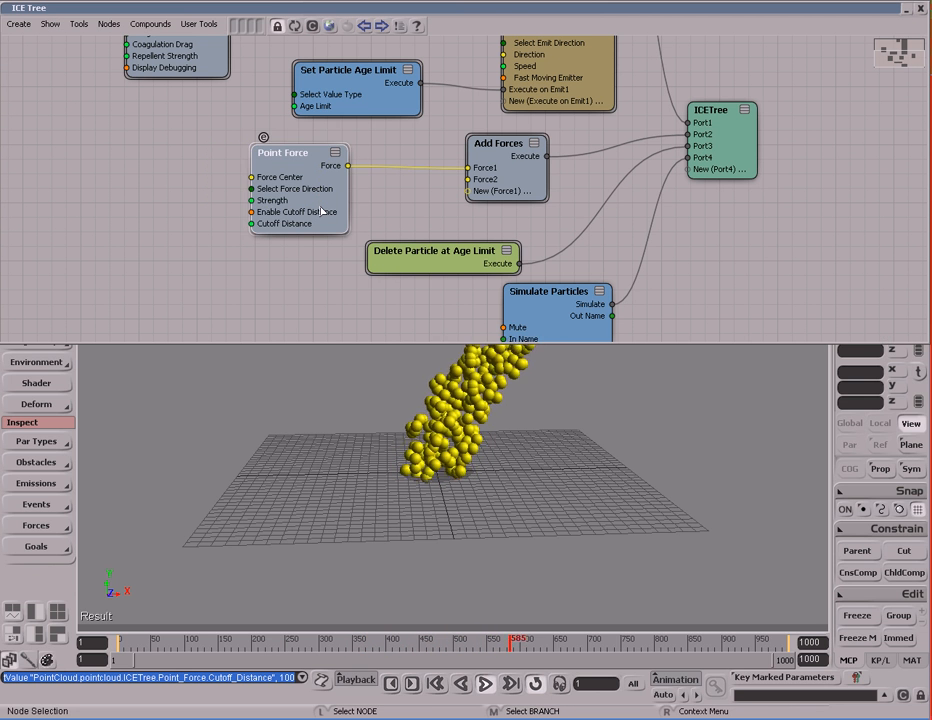
pyautogui.press('Delete')
pyautogui.click(324, 27)
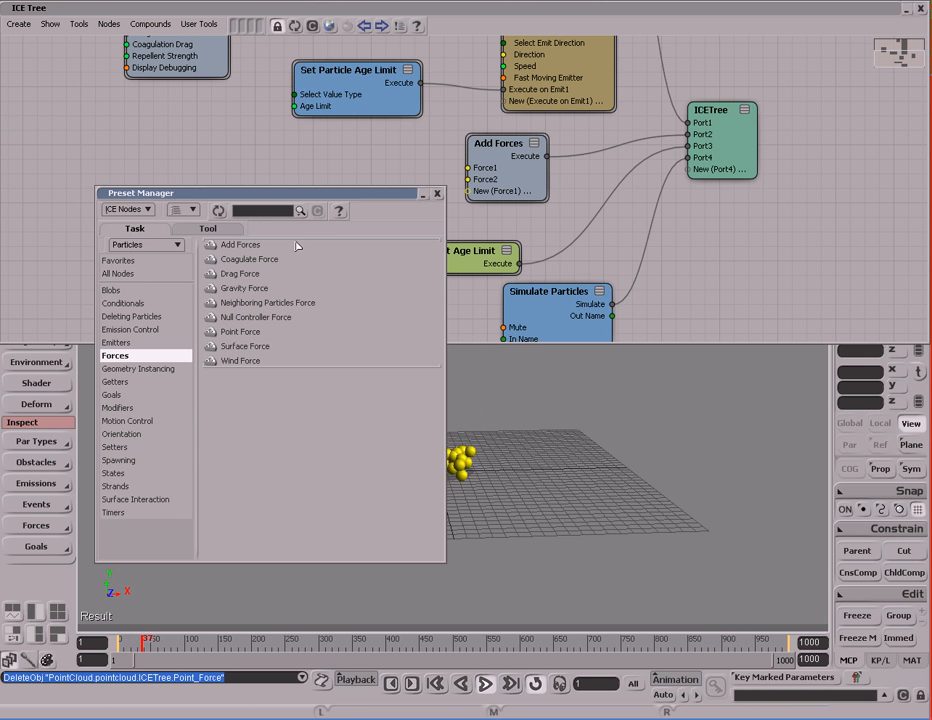
pyautogui.moveTo(240, 347); pyautogui.dragTo(314, 165)
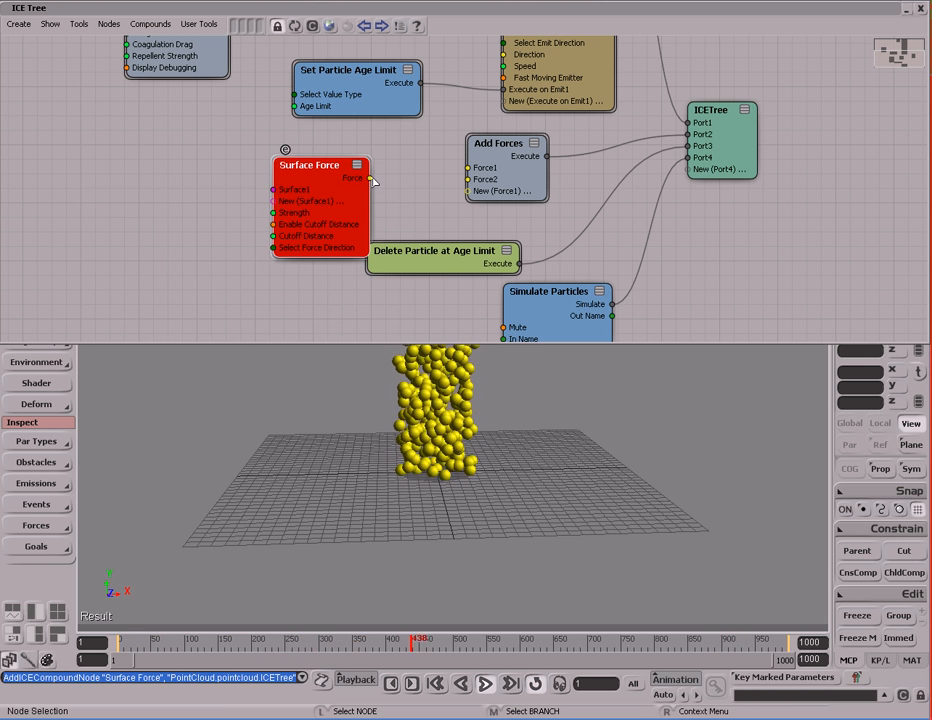
pyautogui.moveTo(372, 180); pyautogui.dragTo(401, 185)
pyautogui.moveTo(485, 171); pyautogui.dragTo(485, 171)
pyautogui.moveTo(357, 211); pyautogui.dragTo(314, 201)
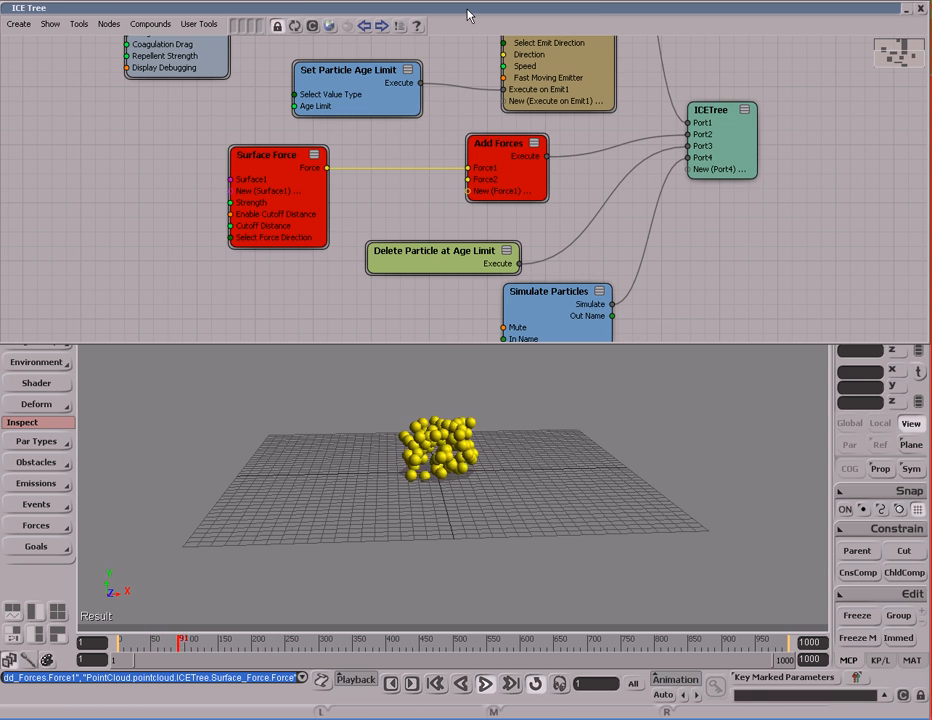
# Step: Create a polygon mesh sphere with radius 4 and 24 subdivisions in both U and V
pyautogui.doubleClick(467, 10)
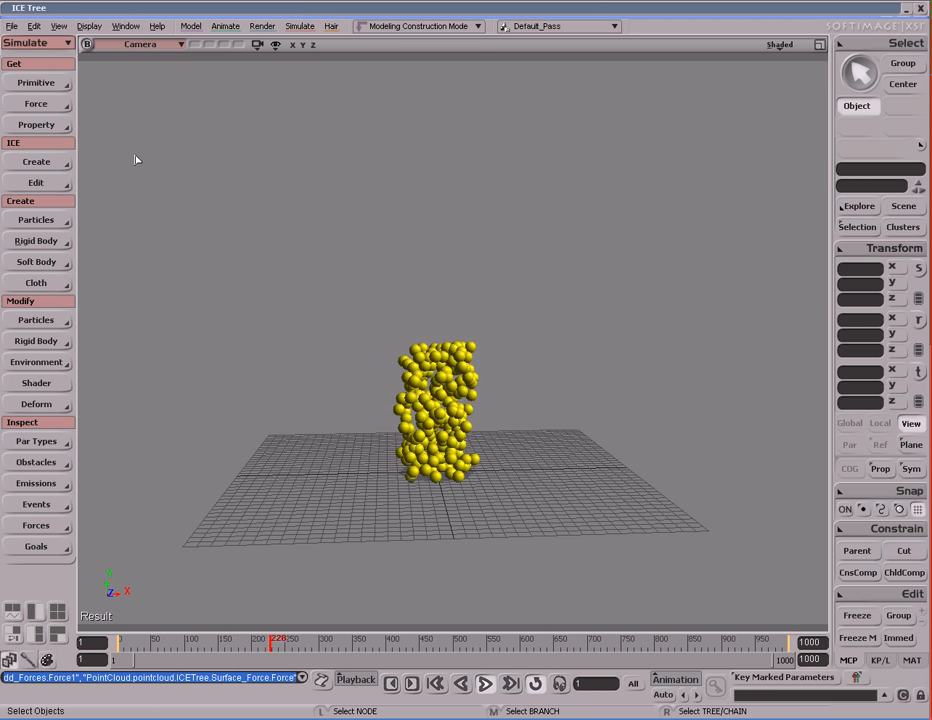
pyautogui.click(45, 86)
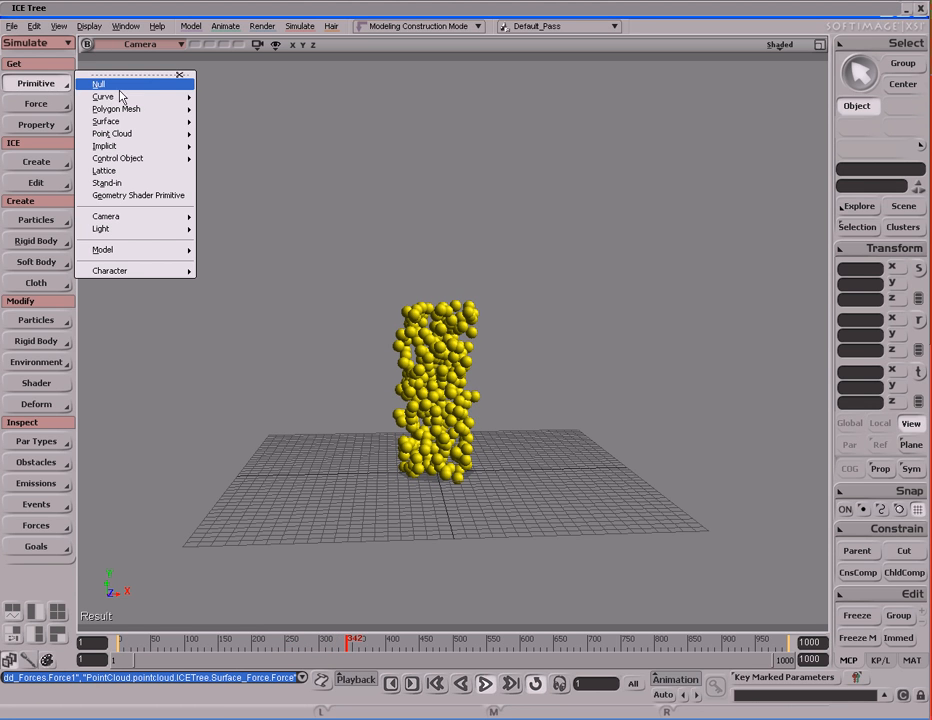
pyautogui.moveTo(151, 115)
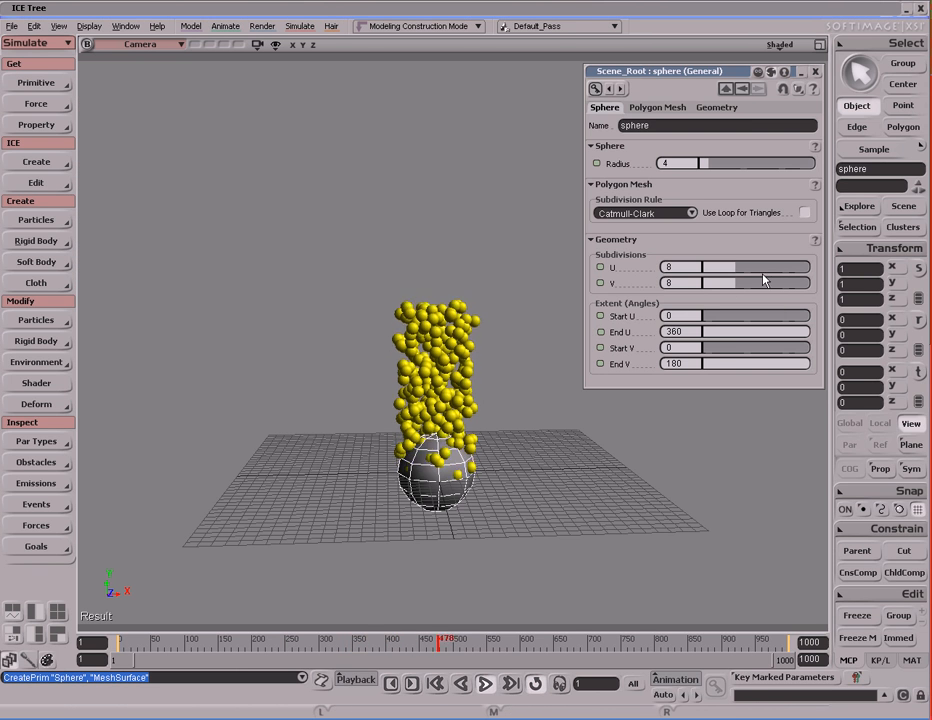
pyautogui.moveTo(734, 284); pyautogui.dragTo(834, 276)
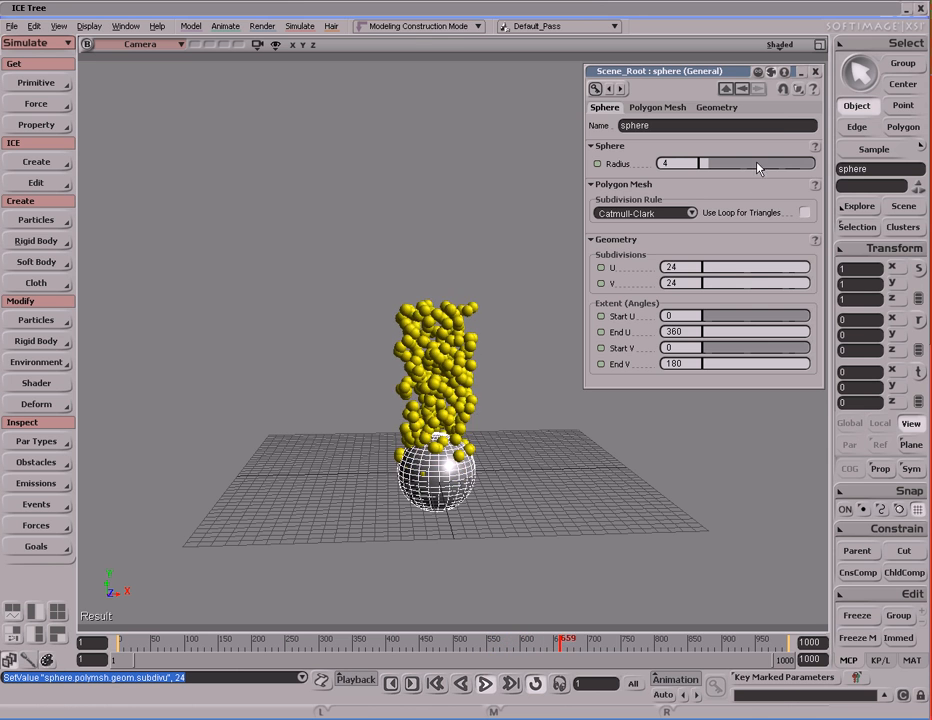
pyautogui.click(816, 76)
# Step: Move the sphere straight up above the particle emitter to about Y 26.53
pyautogui.press('v')
pyautogui.moveTo(557, 572); pyautogui.dragTo(551, 322)
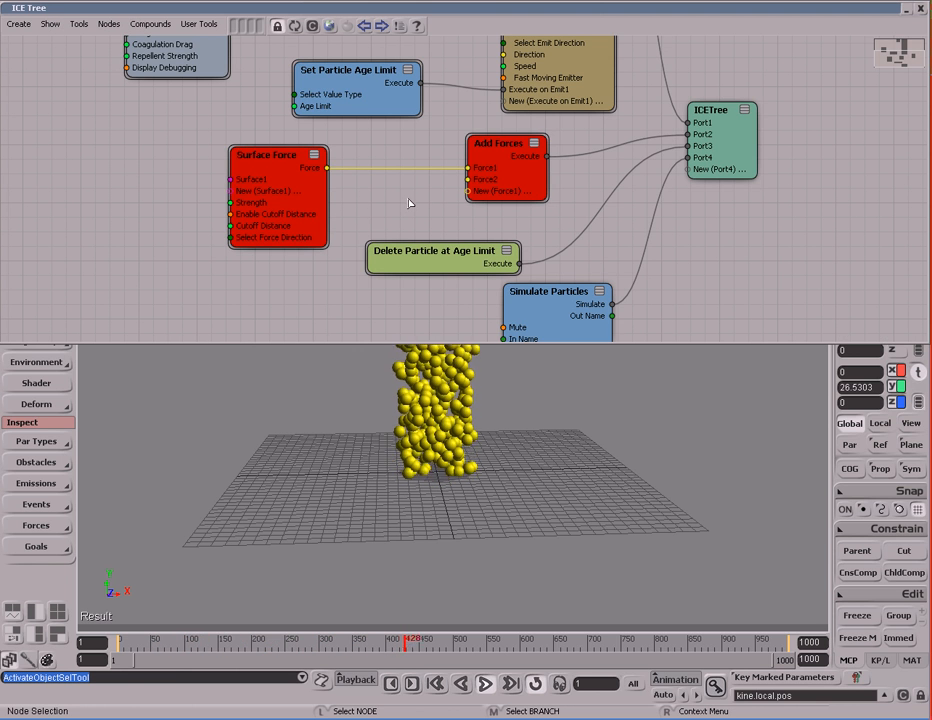
pyautogui.doubleClick(459, 11)
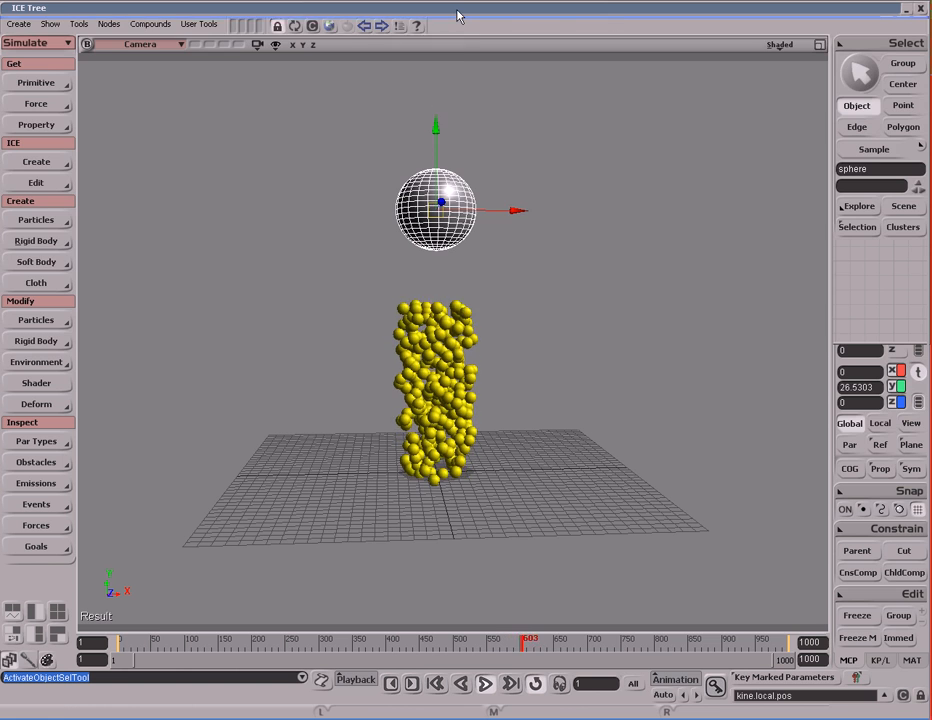
pyautogui.press('space')
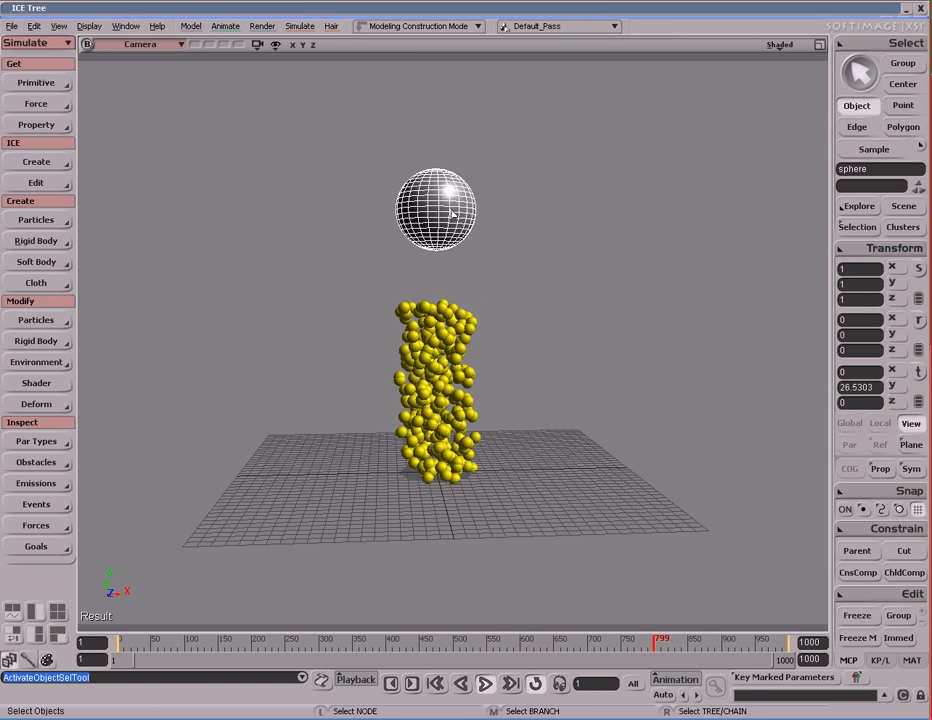
# Step: Add the sphere to the ICE tree as a Get node and connect its Value to Surface1 of Surface Force
pyautogui.click(480, 233)
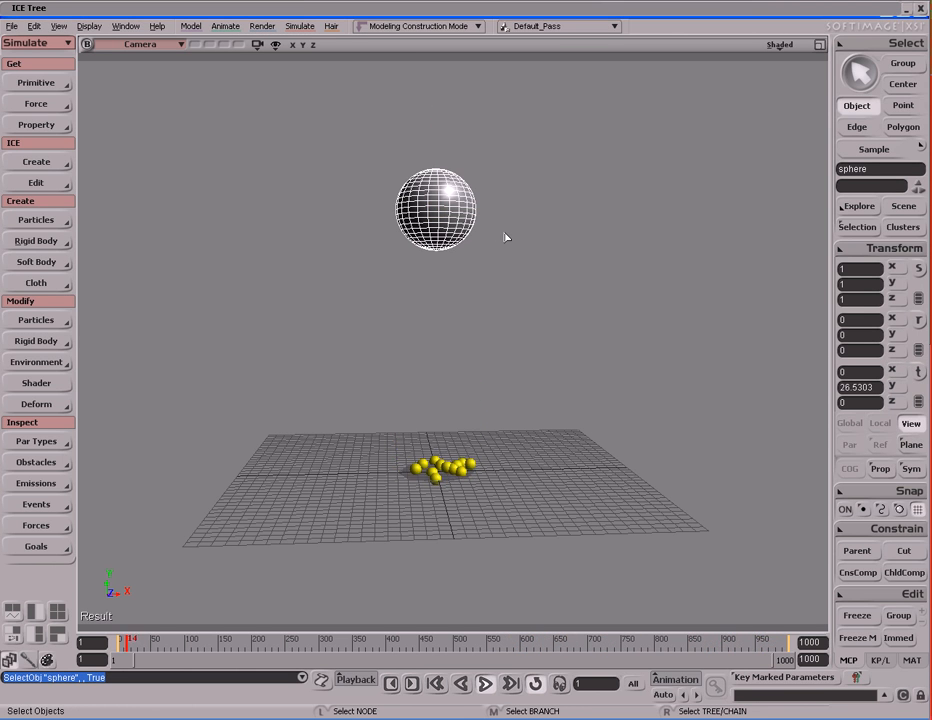
pyautogui.press('F3')
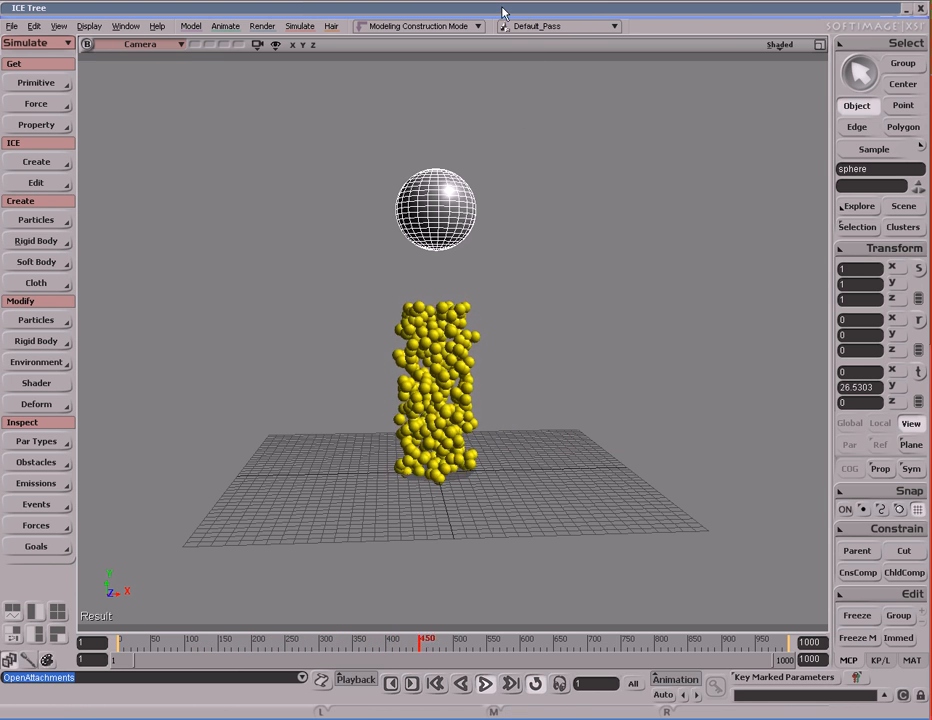
pyautogui.hotkey('alt', '9')
pyautogui.press('F3')
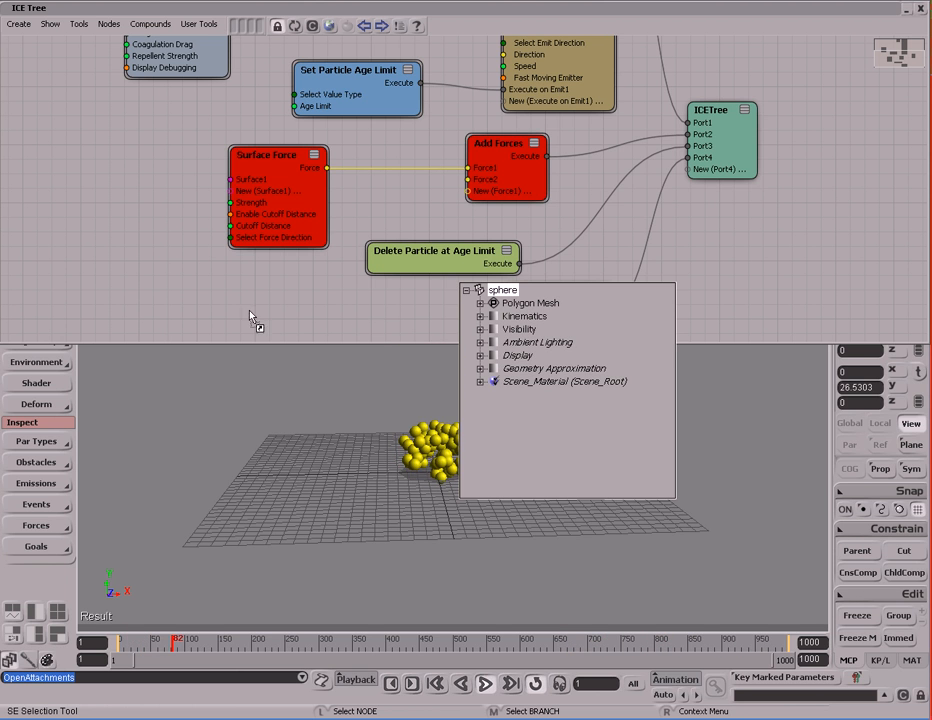
pyautogui.moveTo(169, 283); pyautogui.dragTo(103, 195)
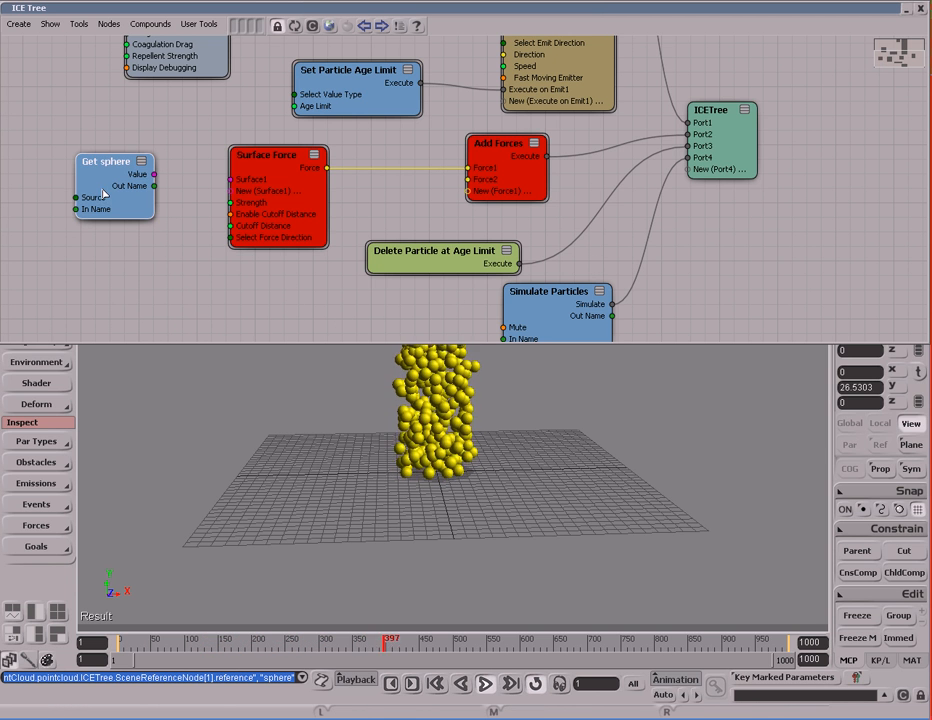
pyautogui.moveTo(156, 177); pyautogui.dragTo(263, 188)
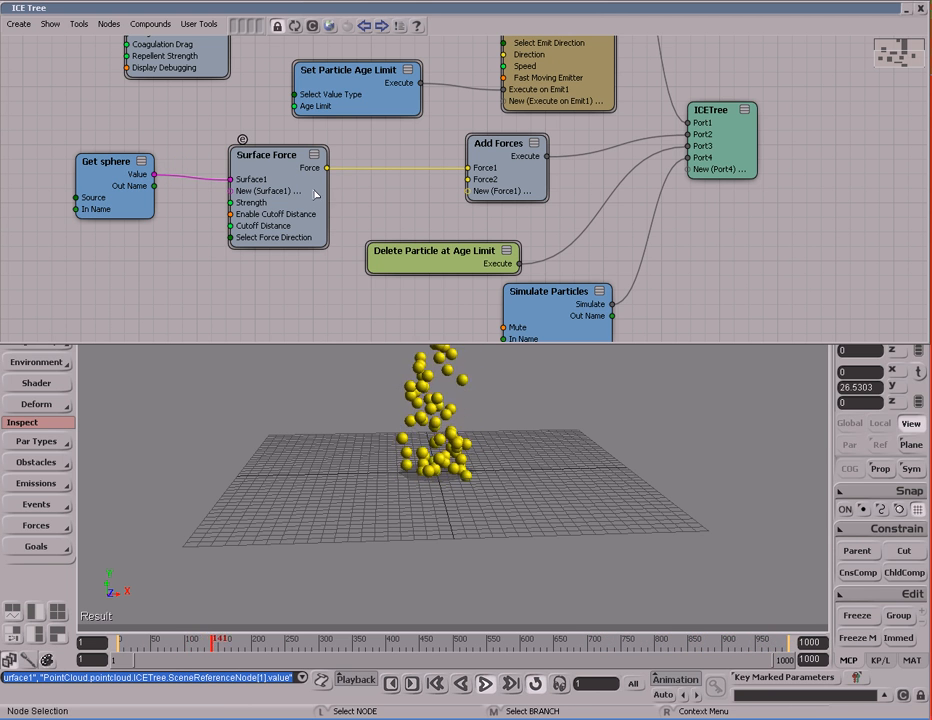
# Step: Open the Surface Force properties and examine how the particle stream behaves around the sphere
pyautogui.doubleClick(315, 195)
pyautogui.doubleClick(488, 9)
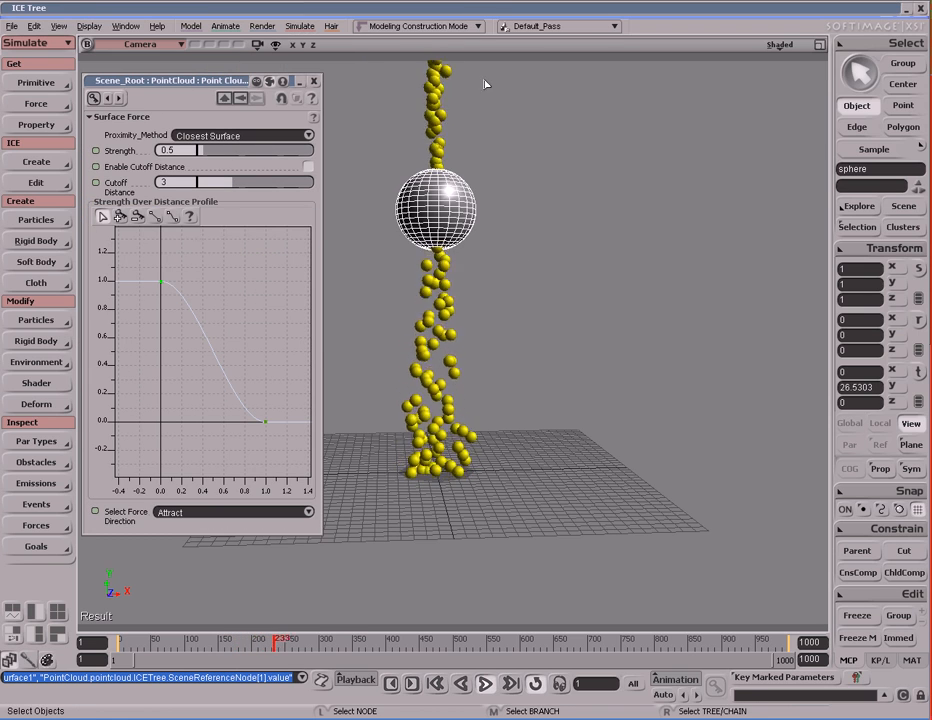
pyautogui.press('s')
pyautogui.moveTo(439, 279); pyautogui.dragTo(478, 306)
pyautogui.moveTo(508, 323); pyautogui.dragTo(445, 329, button='right')
pyautogui.moveTo(449, 341); pyautogui.dragTo(443, 330)
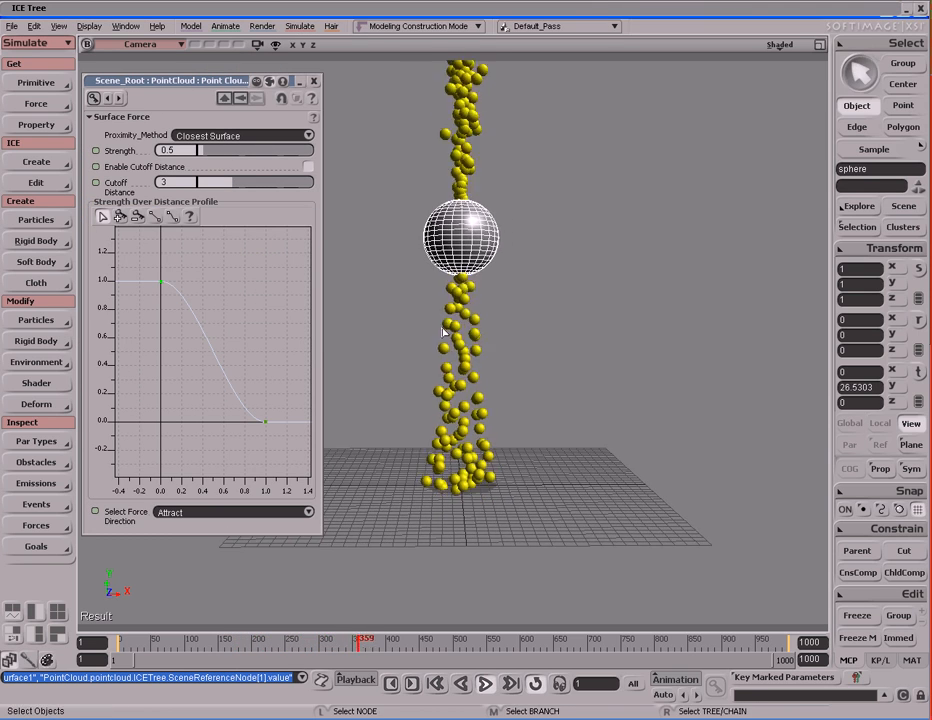
# Step: Keep the Surface Force's Proximity Method on Closest Surface and raise its Strength to about 2.893
pyautogui.click(310, 136)
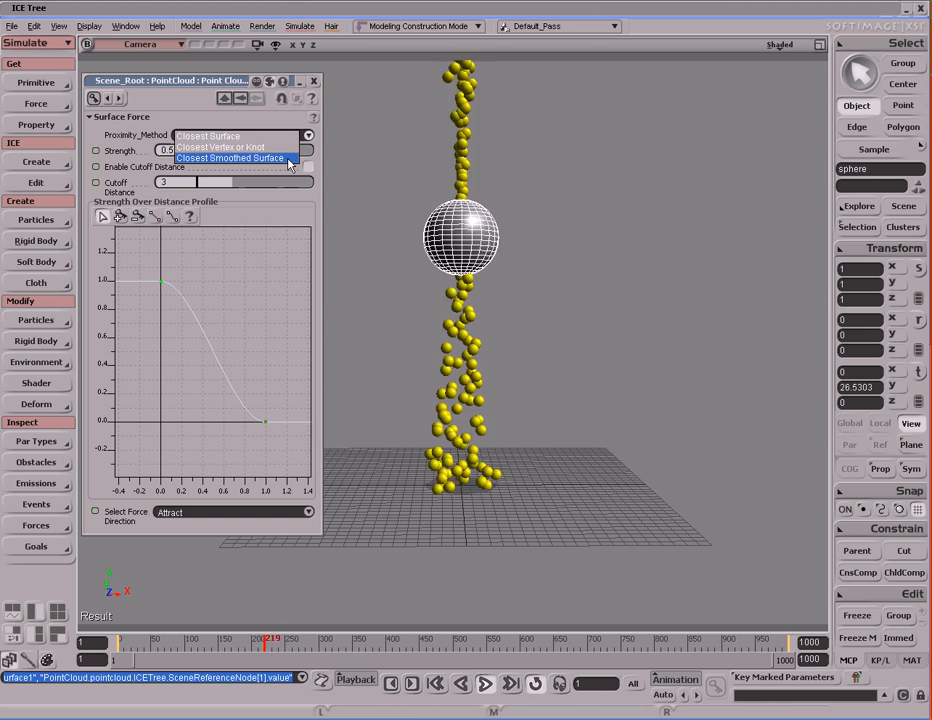
pyautogui.click(289, 145)
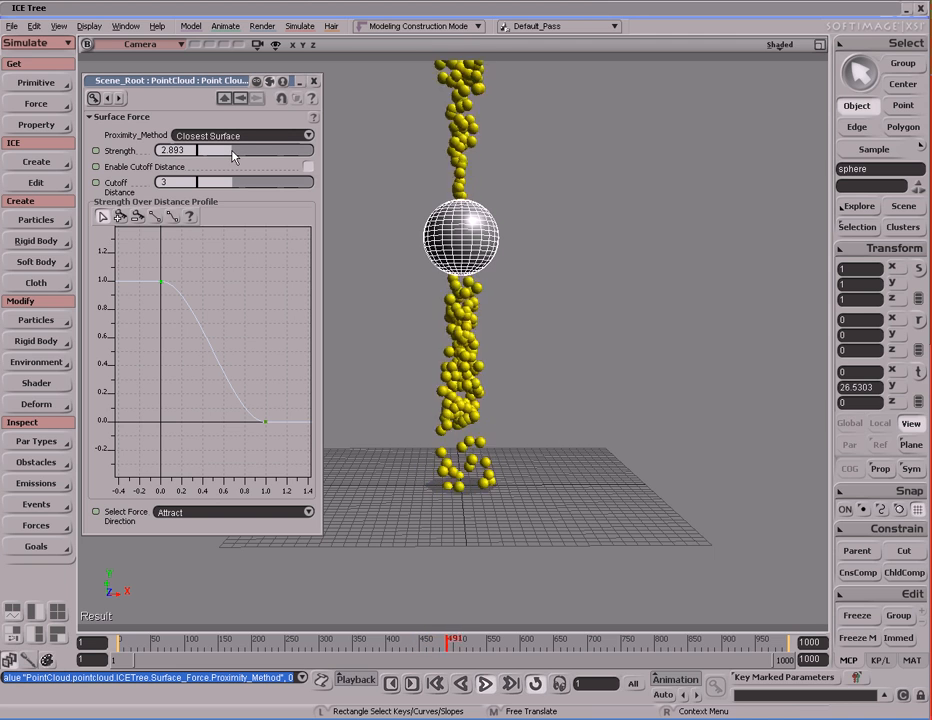
pyautogui.moveTo(238, 155); pyautogui.dragTo(233, 155)
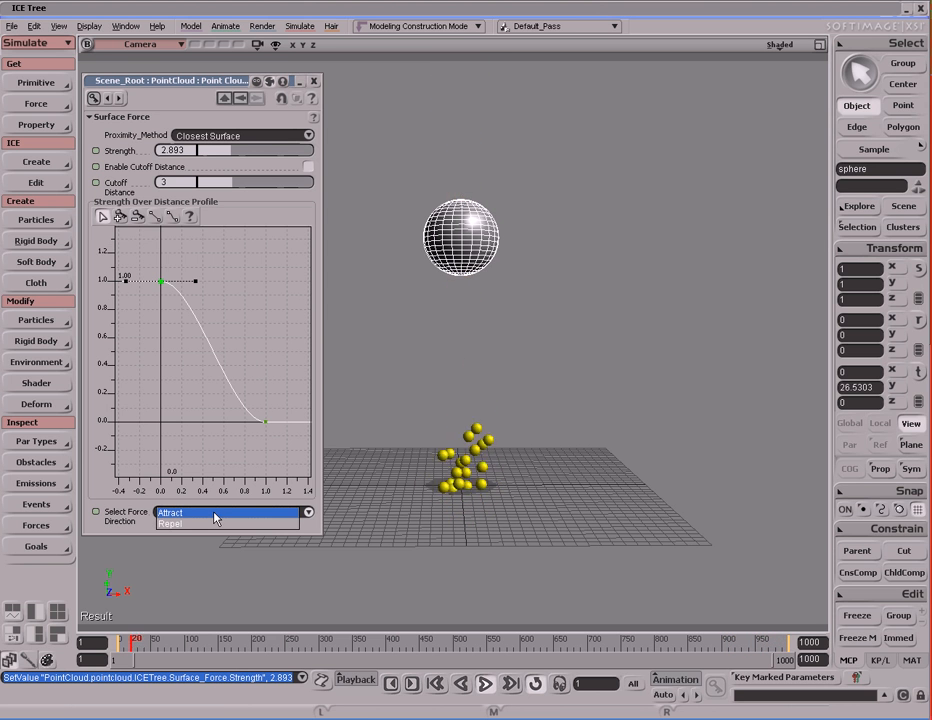
# Step: Try the Repel force direction on the Surface Force and switch it back to Attract
pyautogui.click(213, 523)
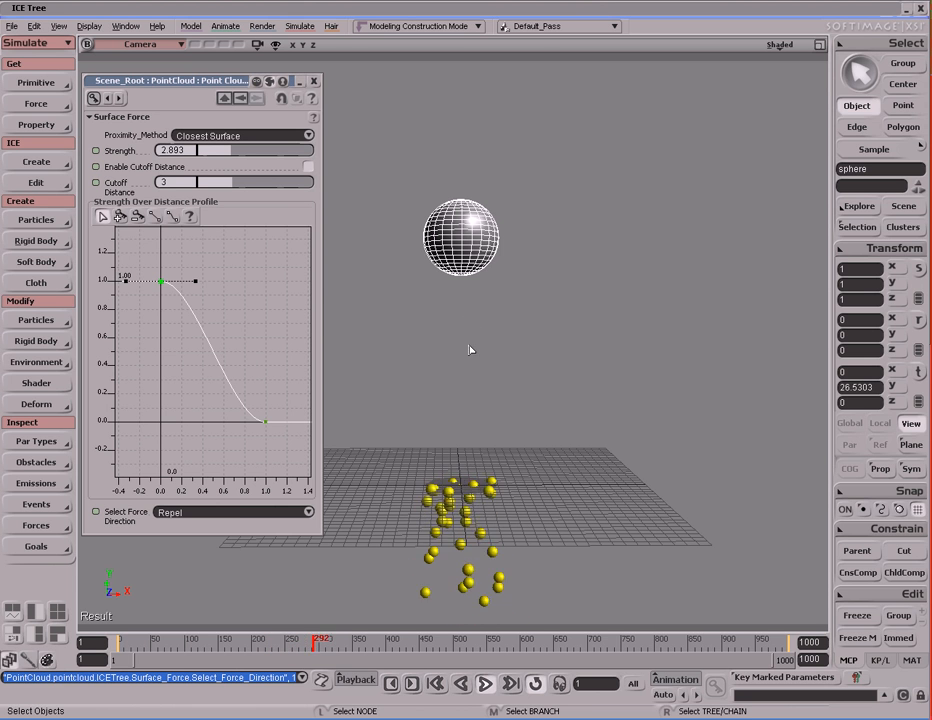
pyautogui.click(222, 514)
pyautogui.click(222, 502)
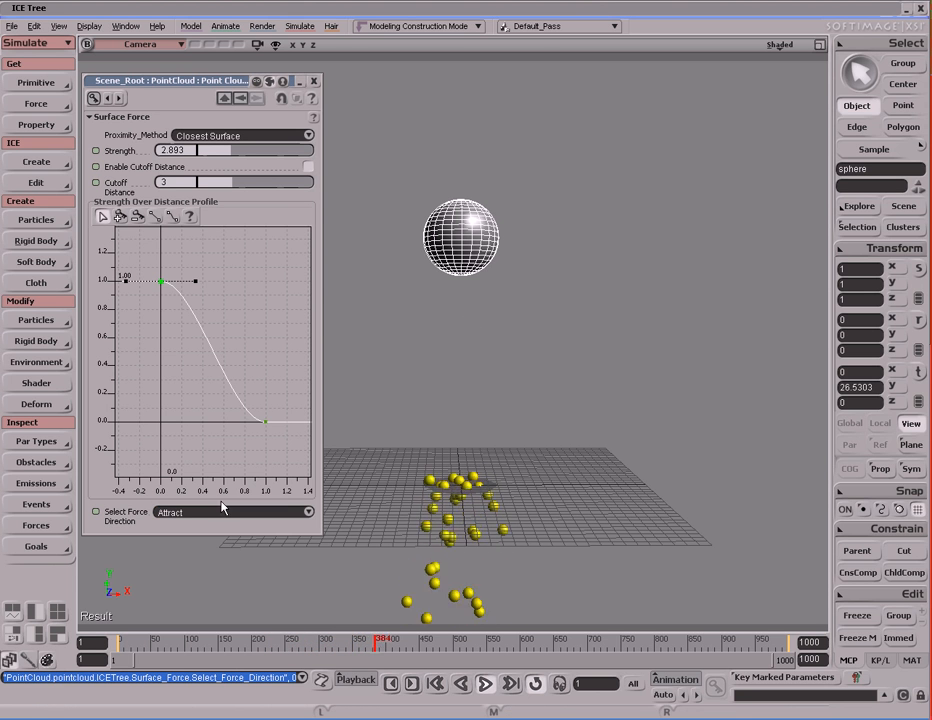
# Step: Collapse the properties window and move the sphere sideways and up to about X 7.94, Y 29.38, Z -0.06
pyautogui.click(463, 240)
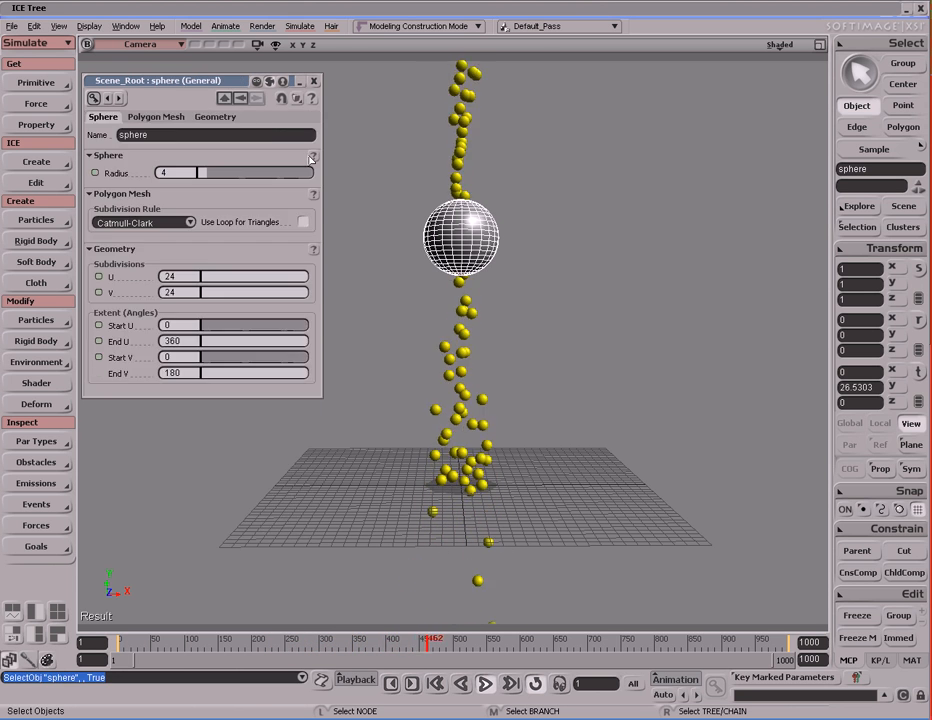
pyautogui.click(226, 97)
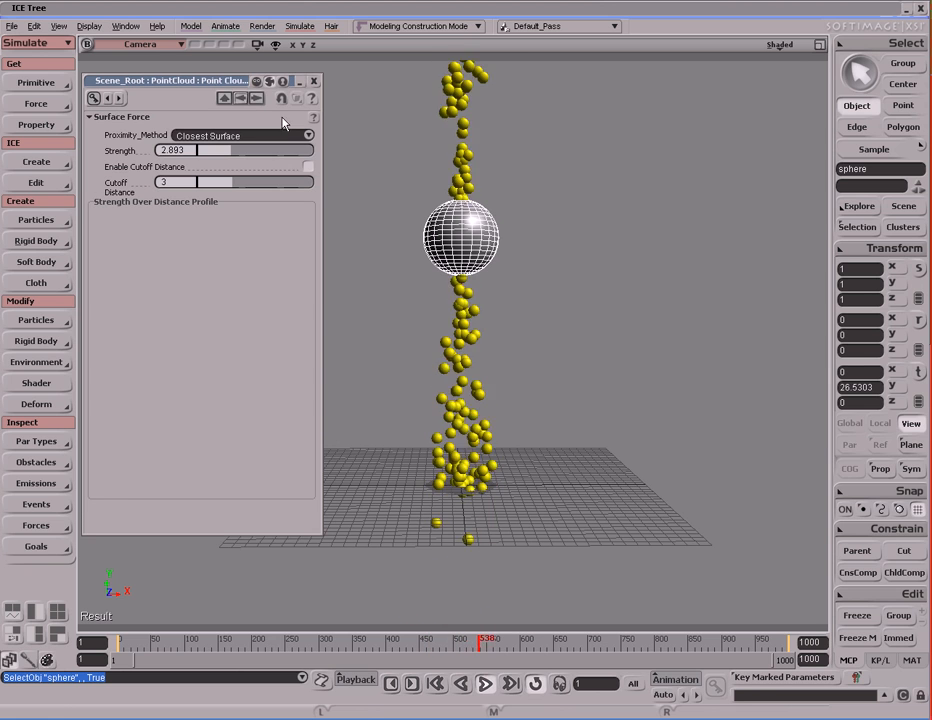
pyautogui.doubleClick(229, 82)
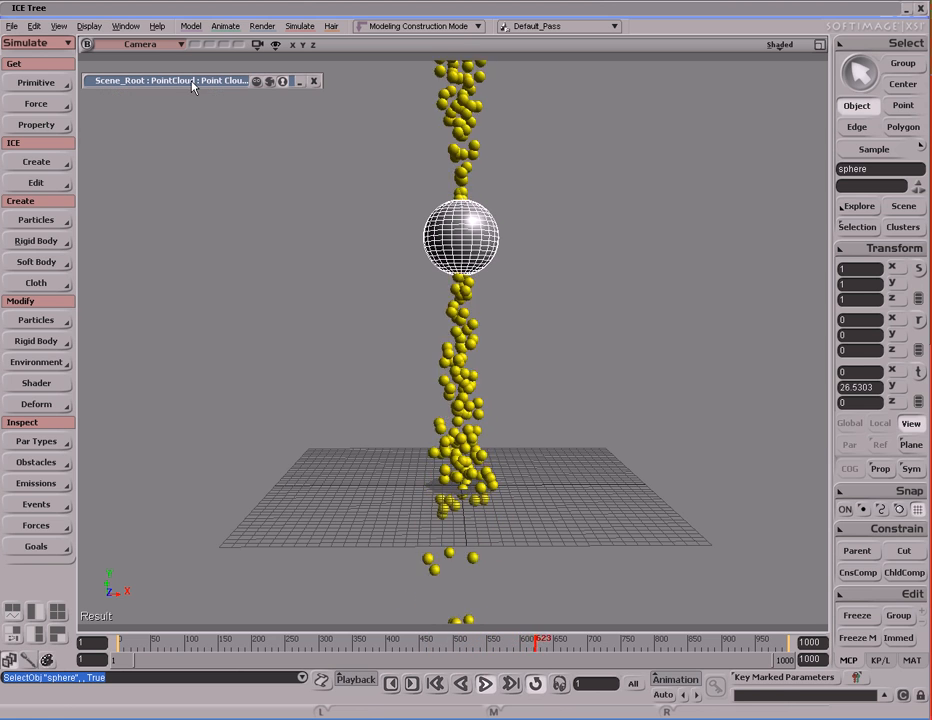
pyautogui.press('v')
pyautogui.moveTo(508, 366); pyautogui.dragTo(558, 339)
pyautogui.press('space')
# Step: Lower the Age Limit of the Set Particle Age Limit node to about 2.264 seconds, replaying the simulation from the start
pyautogui.doubleClick(467, 8)
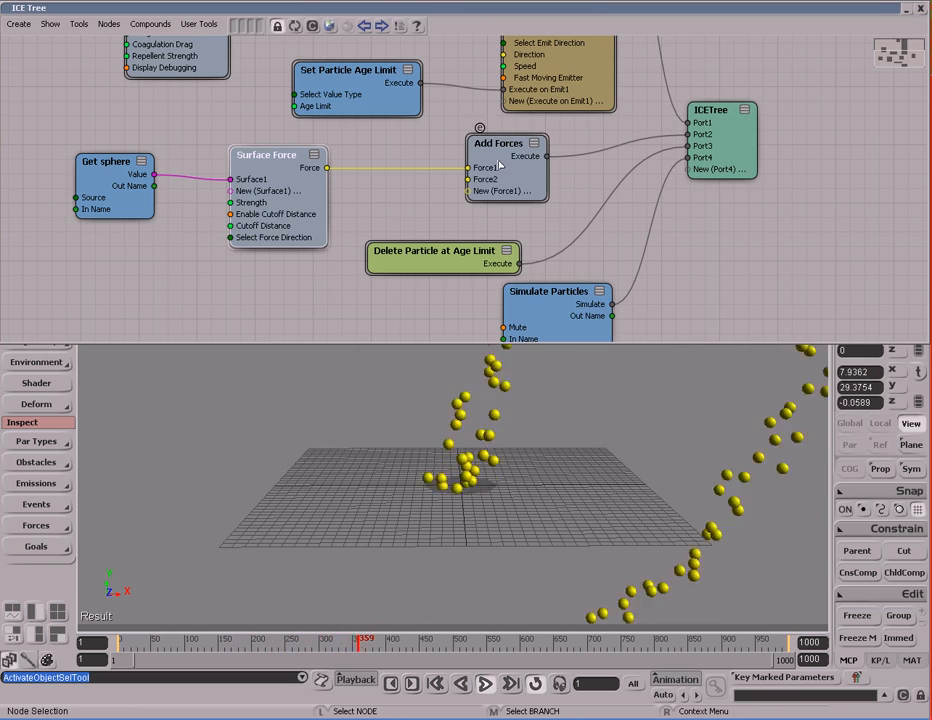
pyautogui.doubleClick(330, 70)
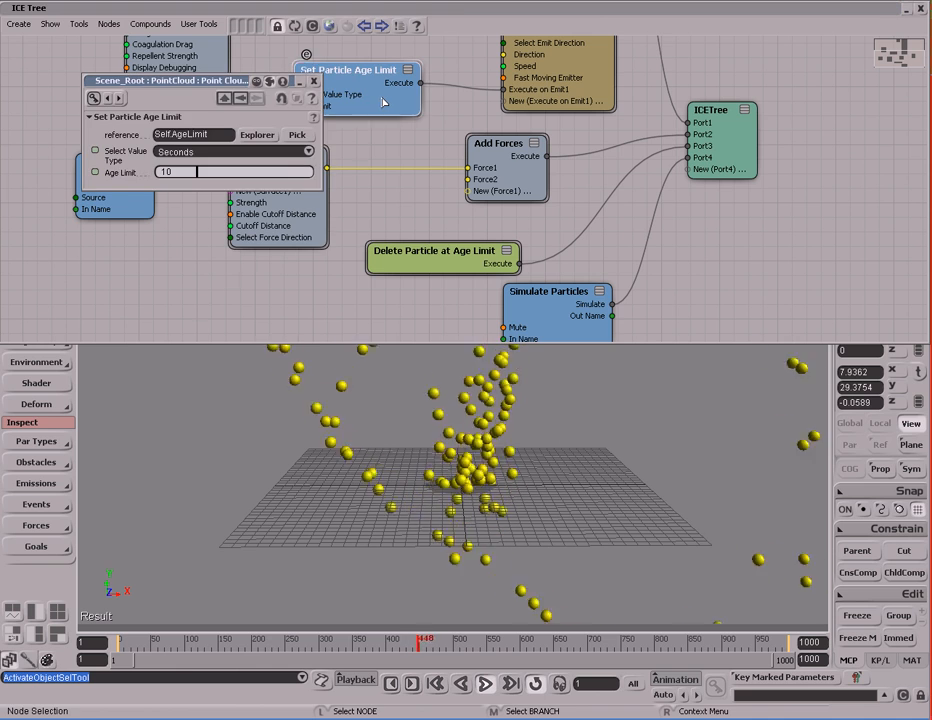
pyautogui.doubleClick(458, 10)
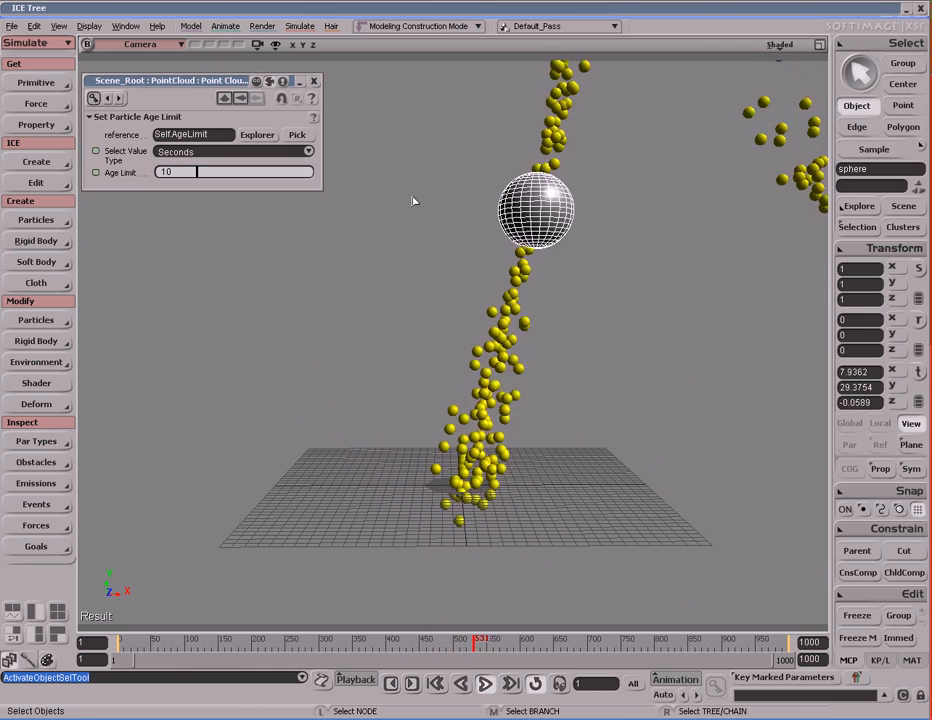
pyautogui.moveTo(198, 172)
pyautogui.mouseDown()
pyautogui.moveTo(216, 172)
pyautogui.moveTo(201, 173)
pyautogui.mouseUp()
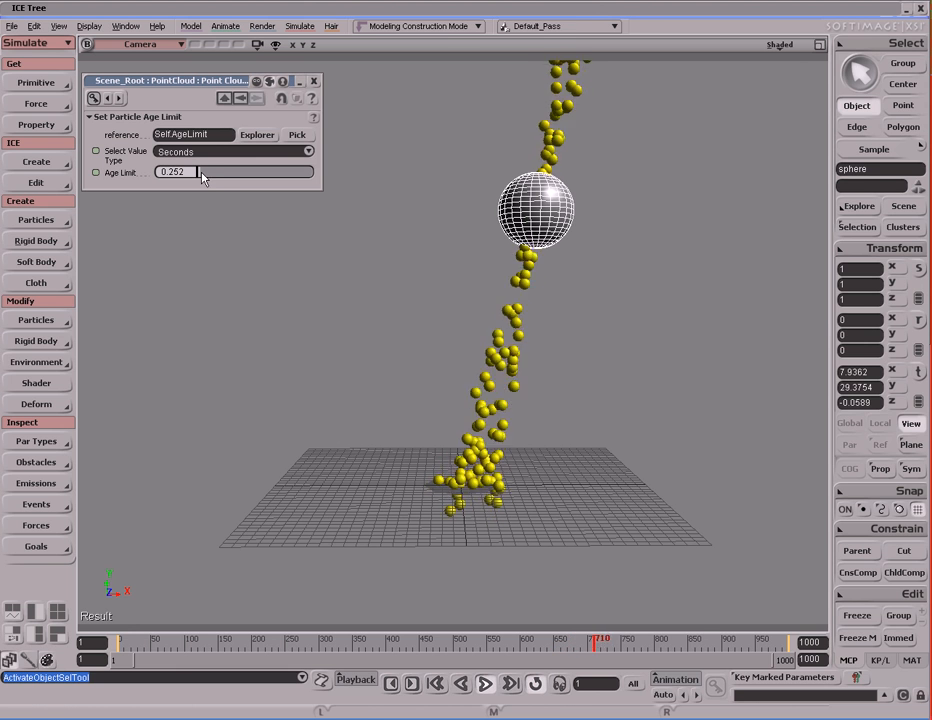
pyautogui.press('Home')
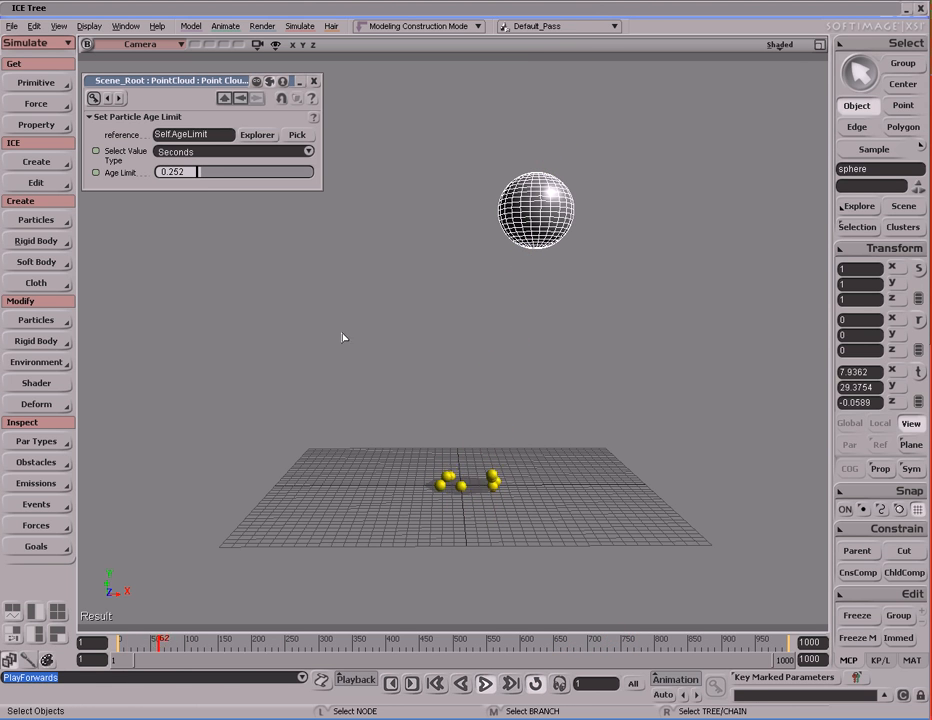
pyautogui.moveTo(203, 173); pyautogui.dragTo(255, 179)
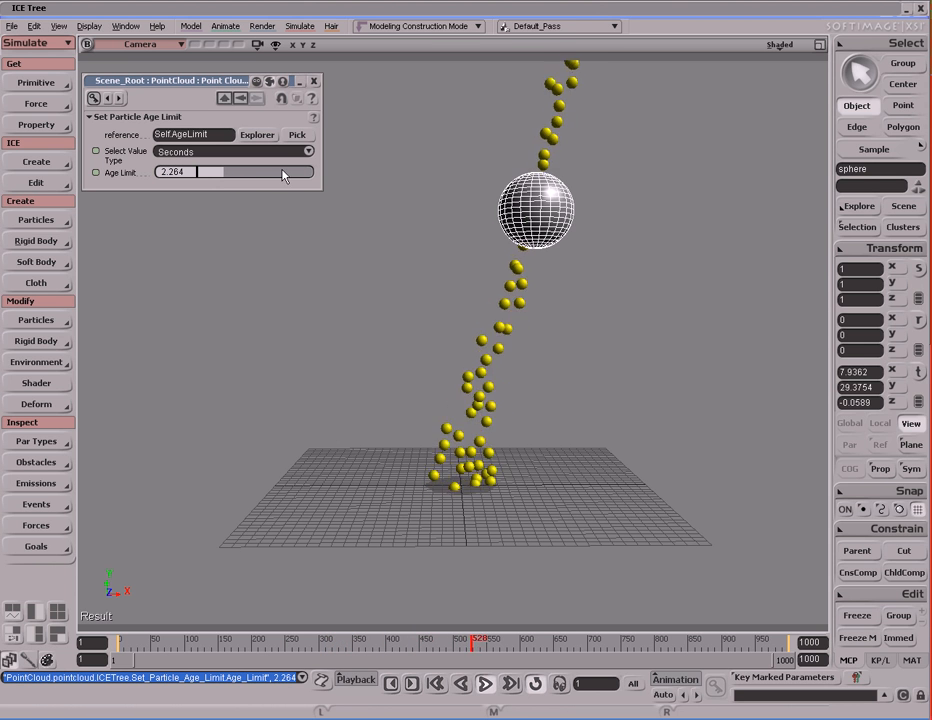
# Step: Move the sphere back over the emitter to about X -0.69, Y 34.53, Z -0.45 and return to the ICE tree
pyautogui.click(301, 82)
pyautogui.click(584, 280)
pyautogui.press('v')
pyautogui.moveTo(649, 339); pyautogui.dragTo(570, 285)
pyautogui.press('space')
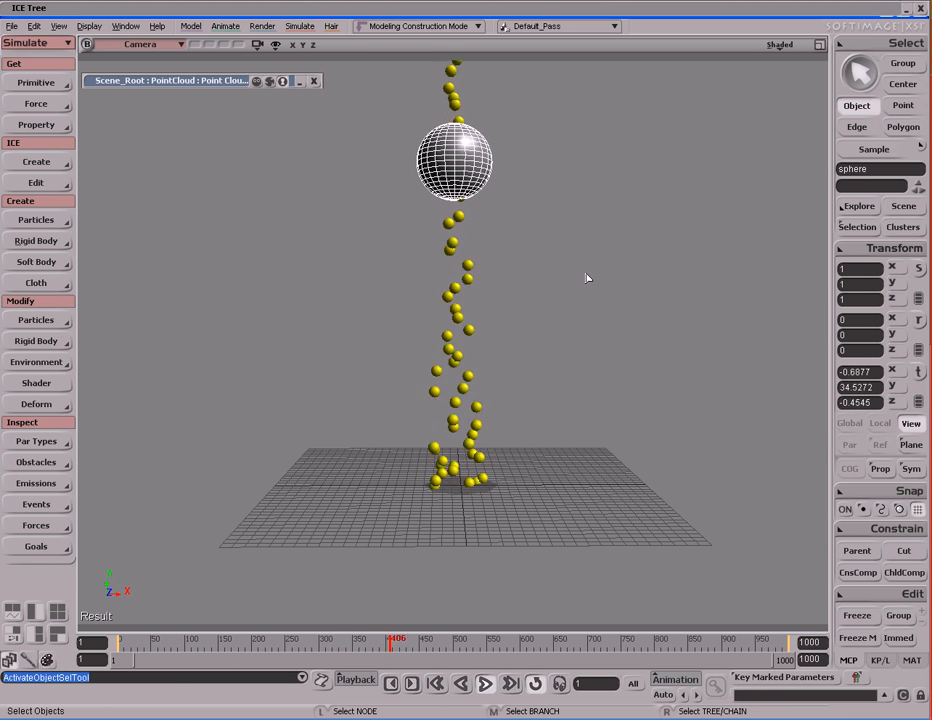
pyautogui.click(312, 80)
pyautogui.doubleClick(484, 12)
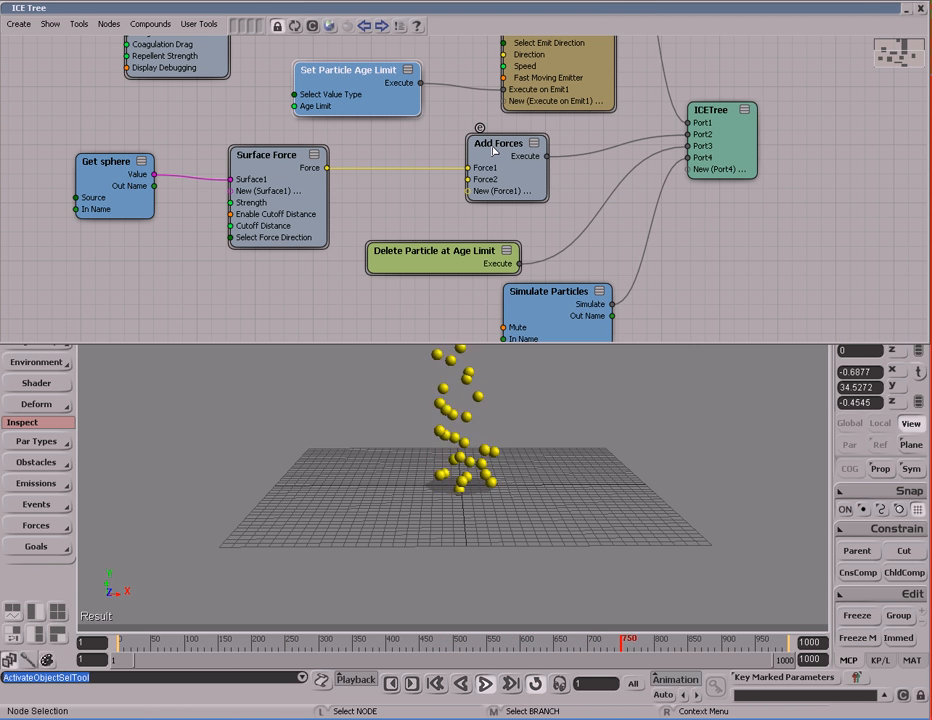